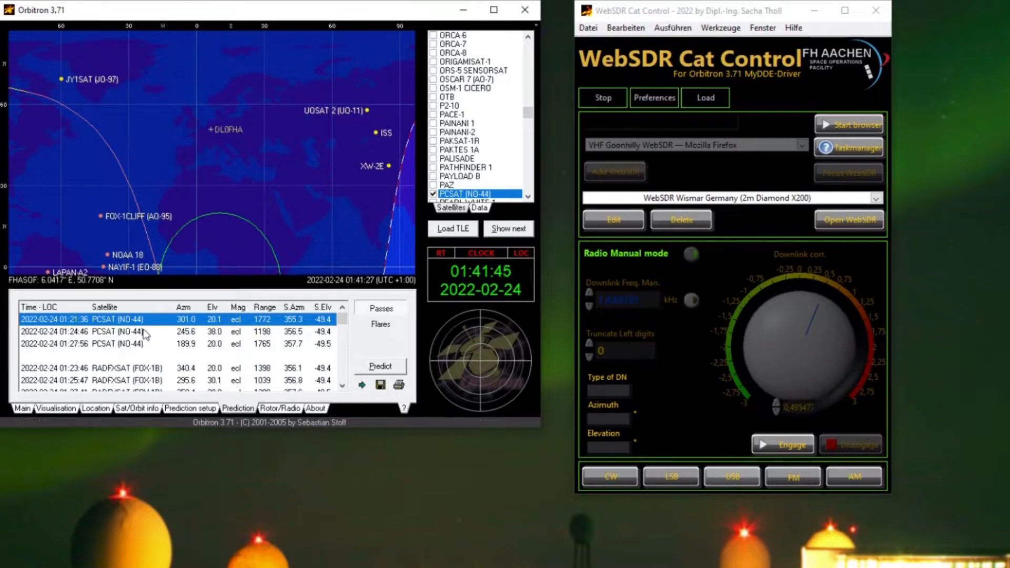
Step: Display Orbitron's rotor and radio settings, and set WebSDR Cat Control's browser path to C:\Program Files\Mozilla Firefox\firefox.exe in its preferences
click(279, 410)
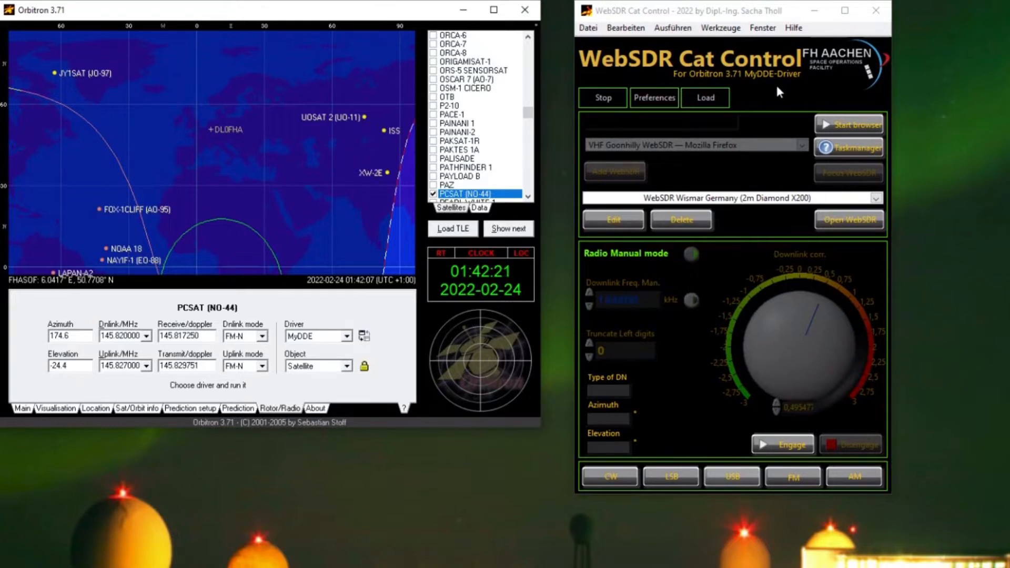
click(665, 97)
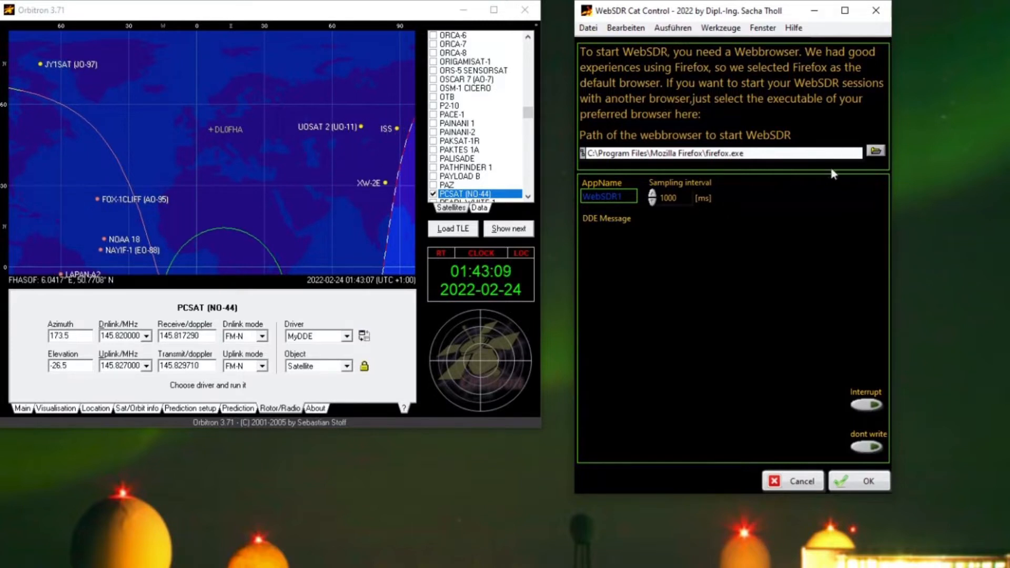
click(874, 152)
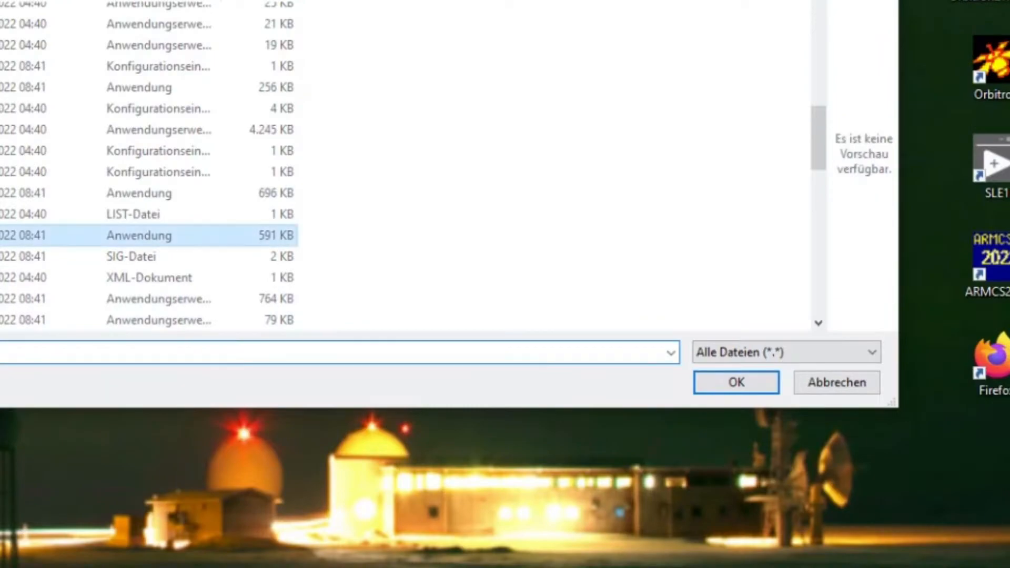
double_click(140, 235)
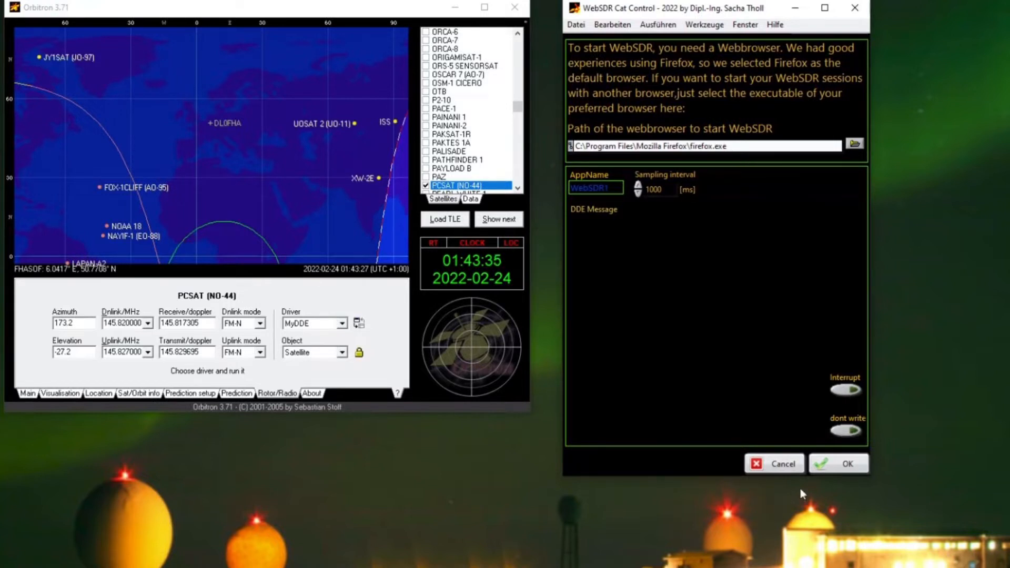
click(835, 464)
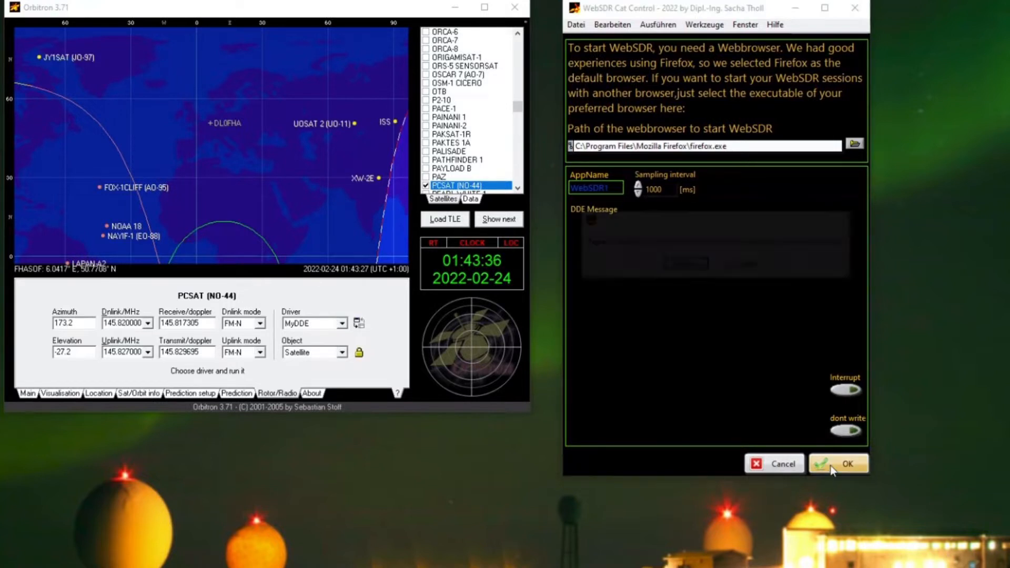
click(684, 264)
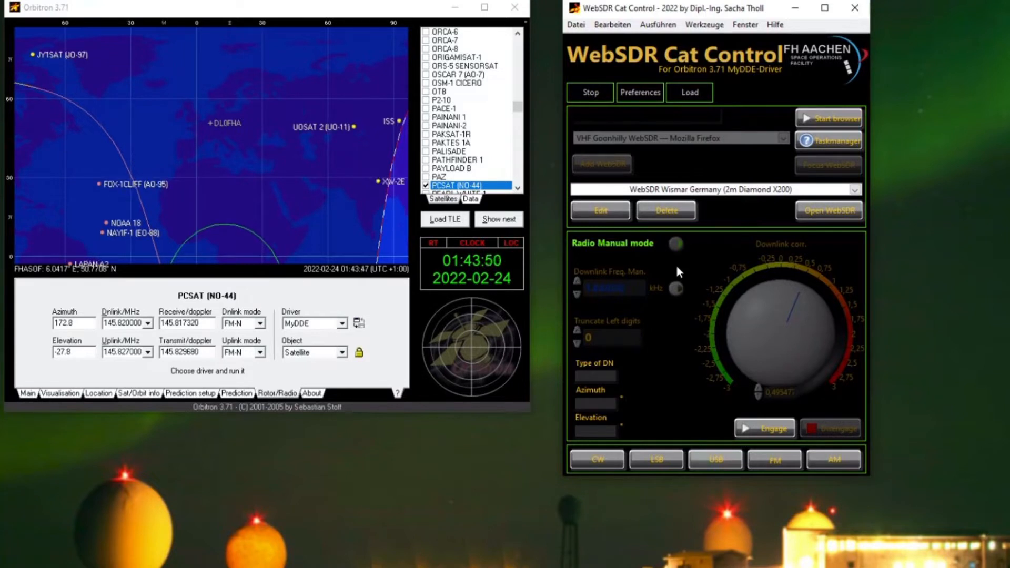
Step: Launch the browser from WebSDR Cat Control and filter the websdr.org receiver list to the 2m band
click(833, 119)
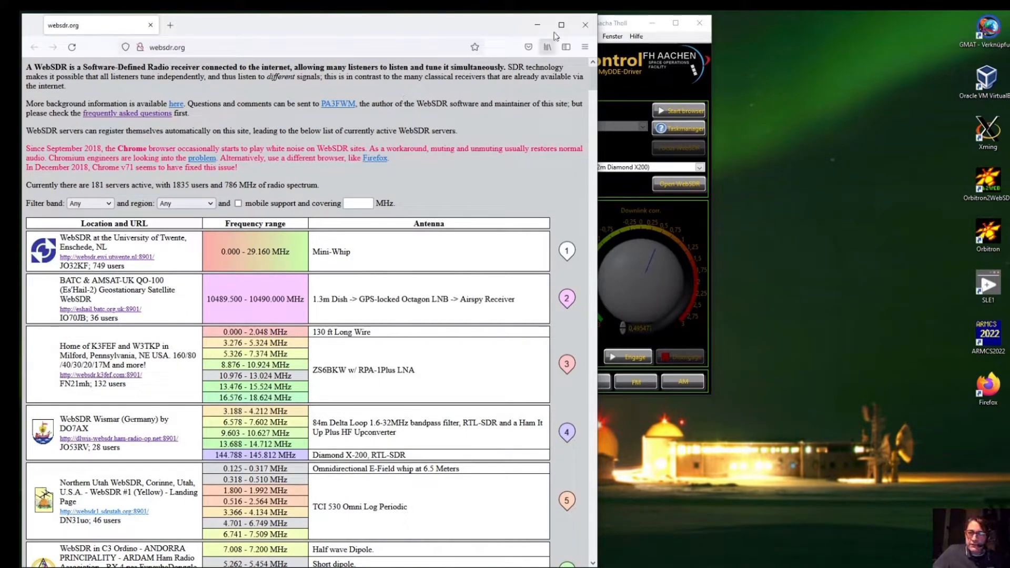
scroll(547, 121, down, 20)
drag(593, 299, 593, 76)
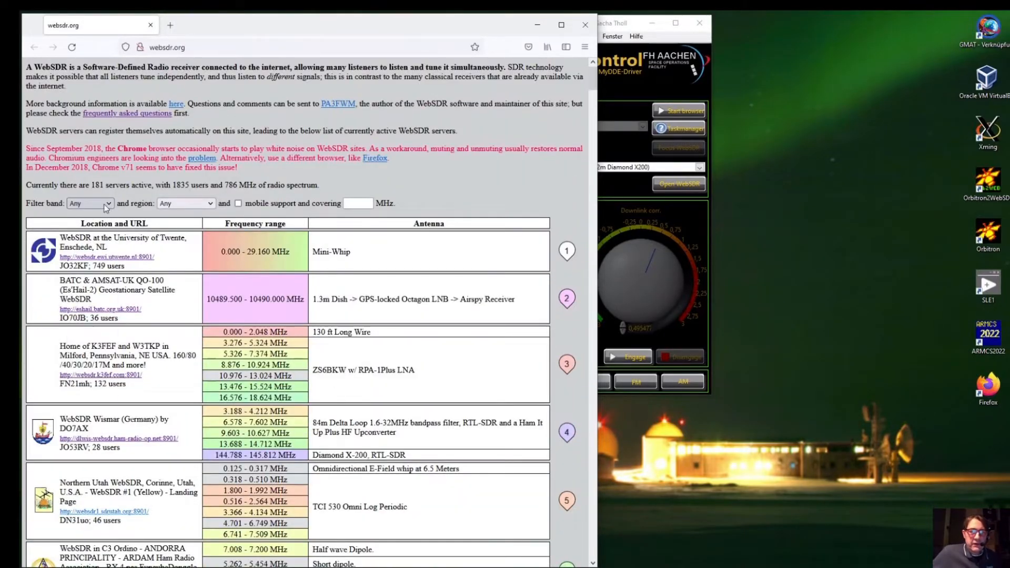
click(106, 204)
click(81, 408)
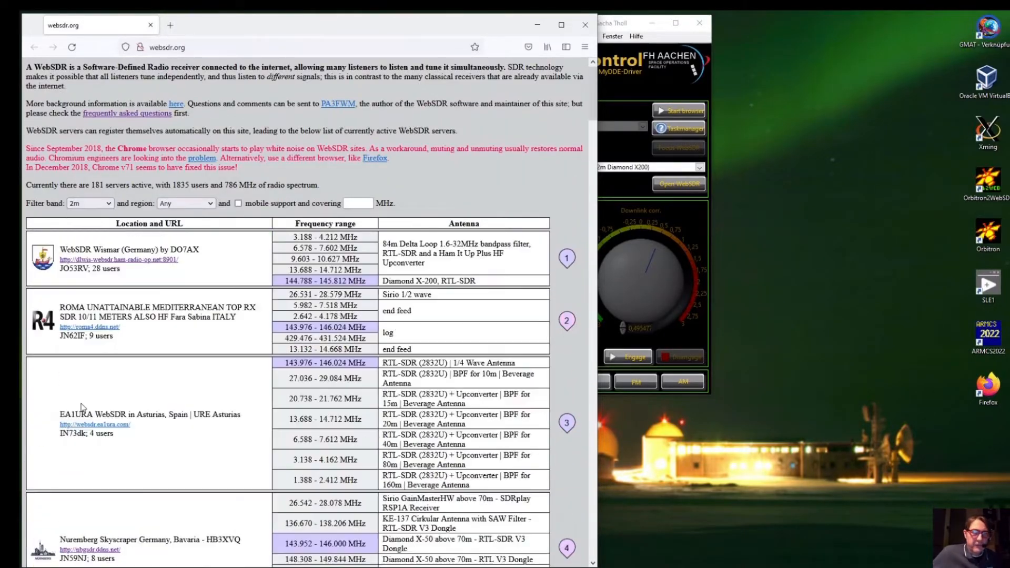
Step: Narrow the receiver list to servers covering 137 MHz, leaving the region at Any
click(190, 207)
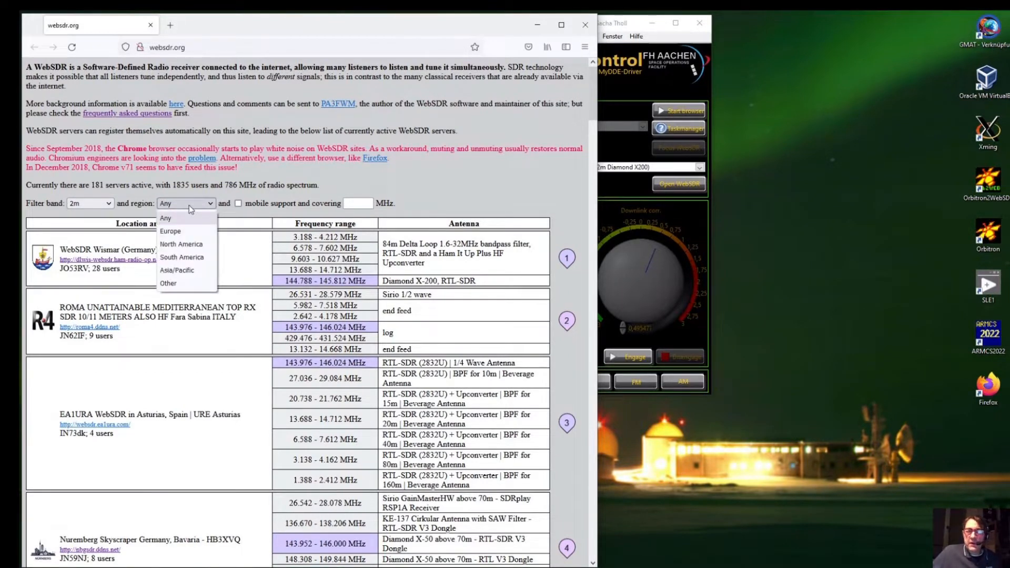
click(361, 203)
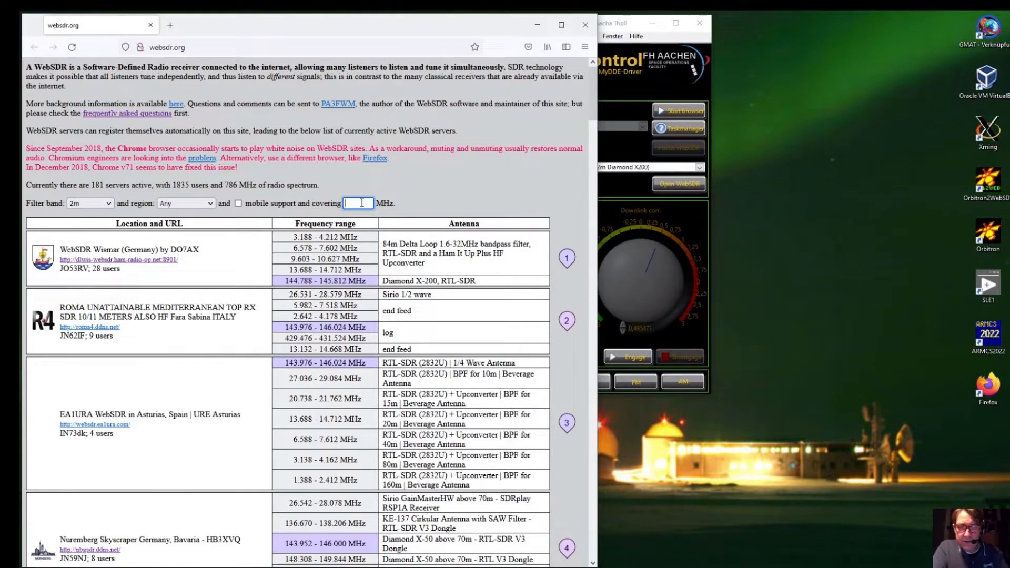
text(137)
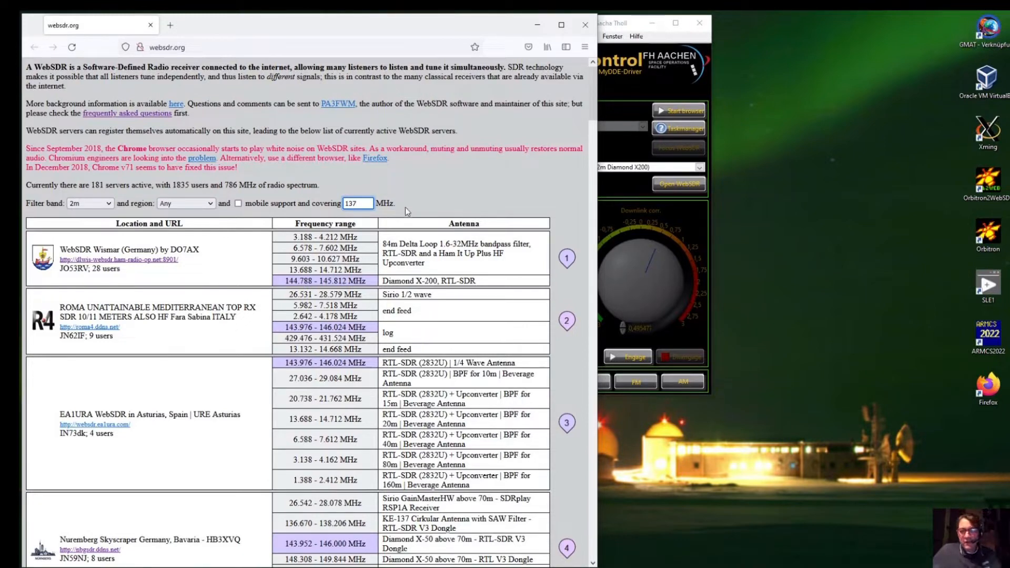
key(Return)
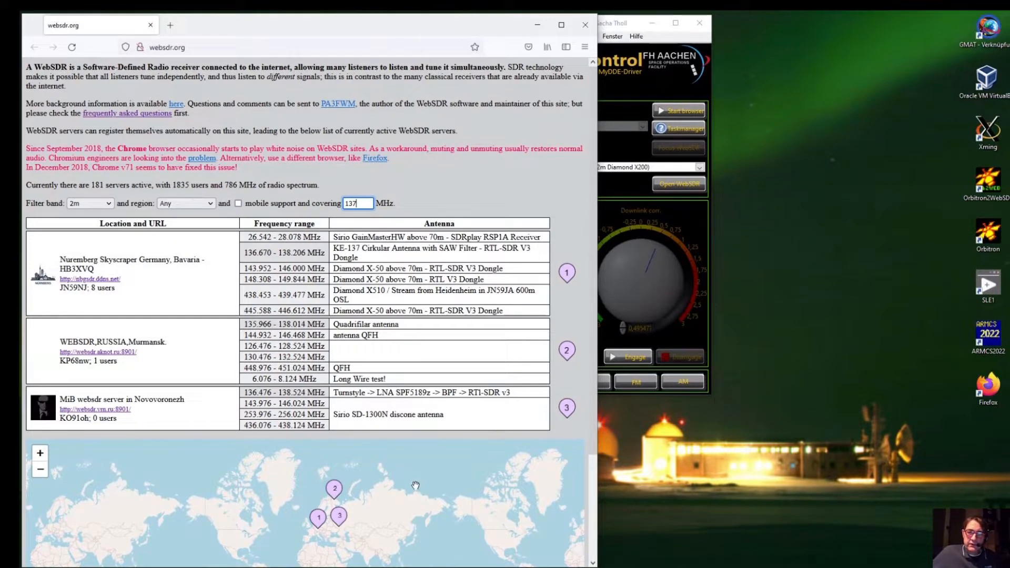
Step: Open the Murmansk WebSDR from the filtered list in a new browser tab and view its page
scroll(588, 471, down, 3)
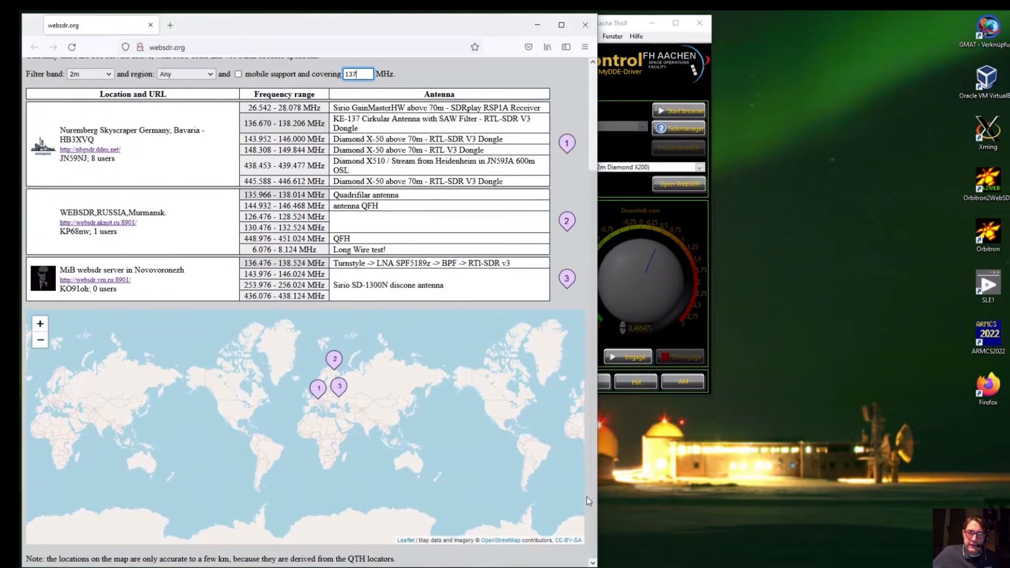
right_click(114, 227)
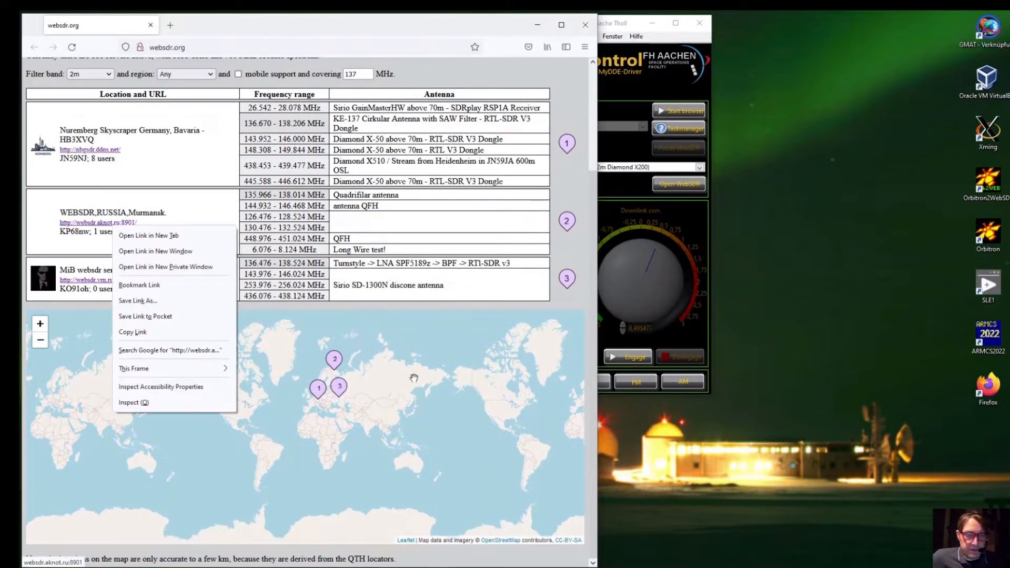
click(143, 236)
click(224, 24)
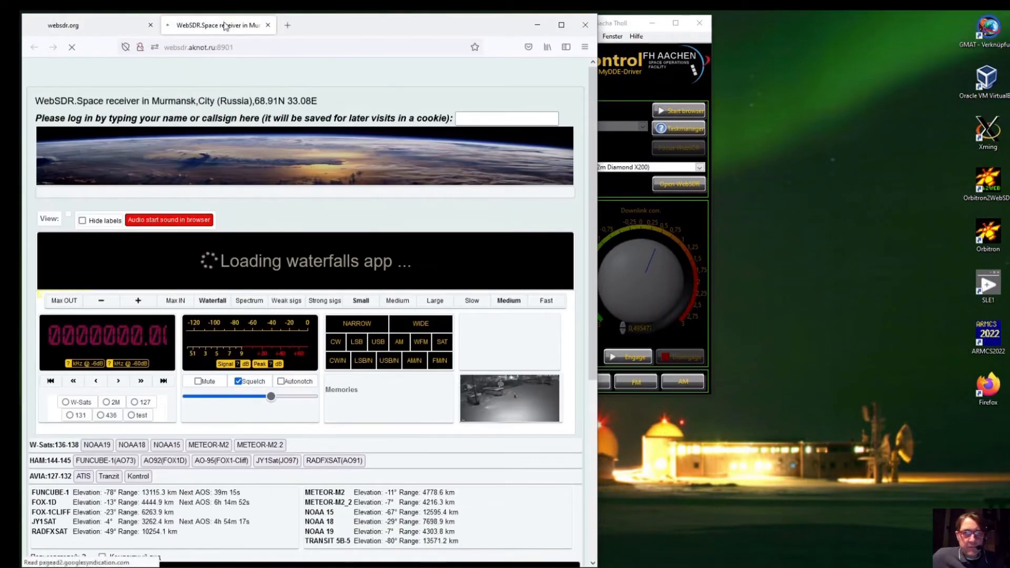
Step: Switch the Murmansk receiver's view to one band and turn its audio volume down to the minimum
scroll(459, 141, down, 1)
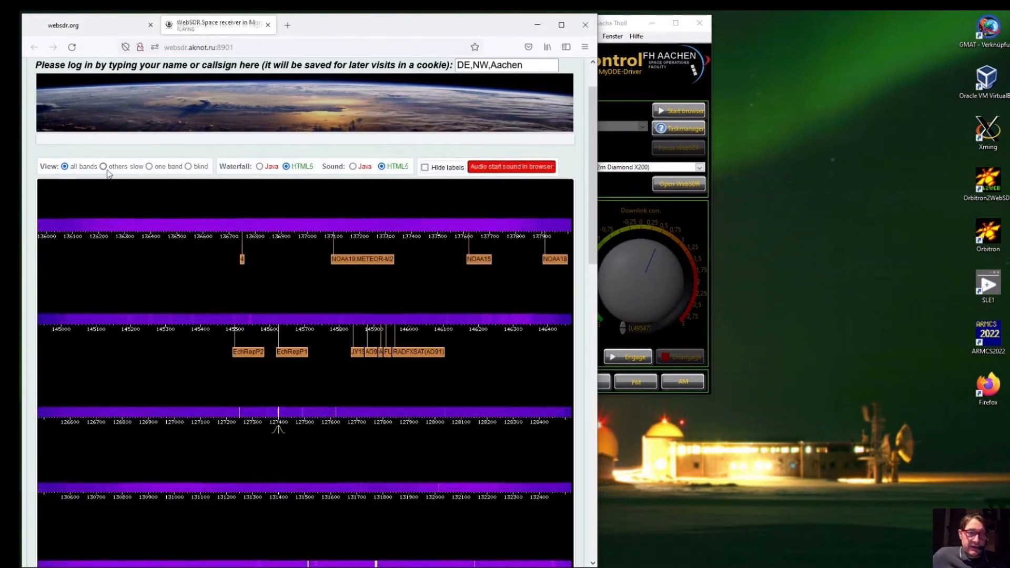
click(150, 167)
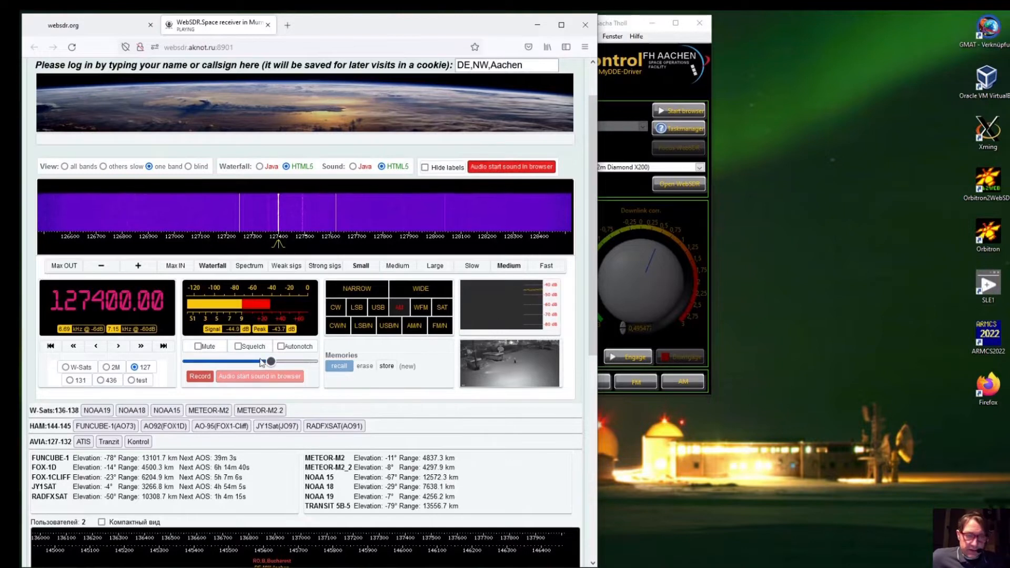
drag(271, 362, 159, 363)
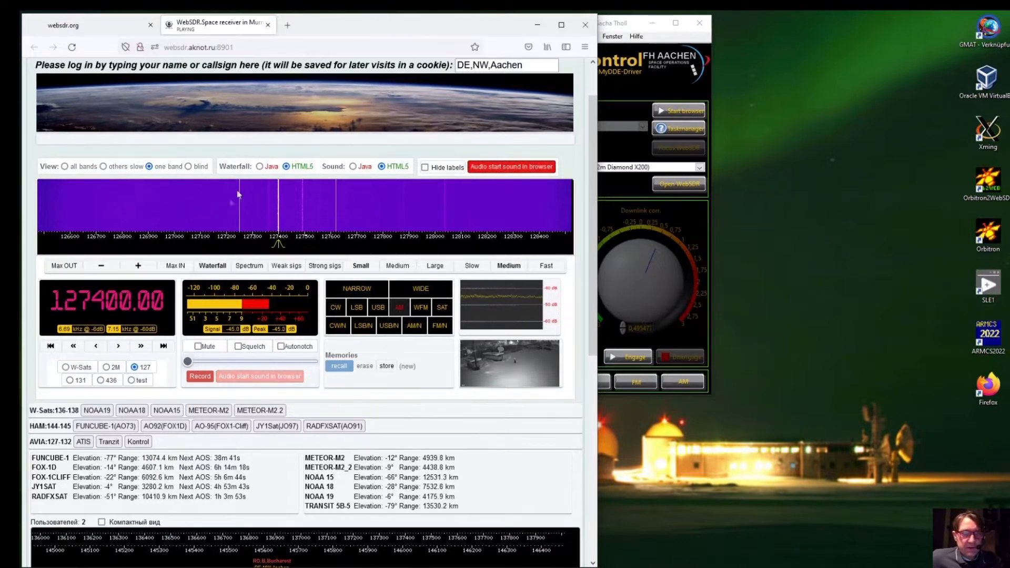
Step: Open the Novovoronezh WebSDR from the list in a new tab and allow keyboard control on its page
click(108, 27)
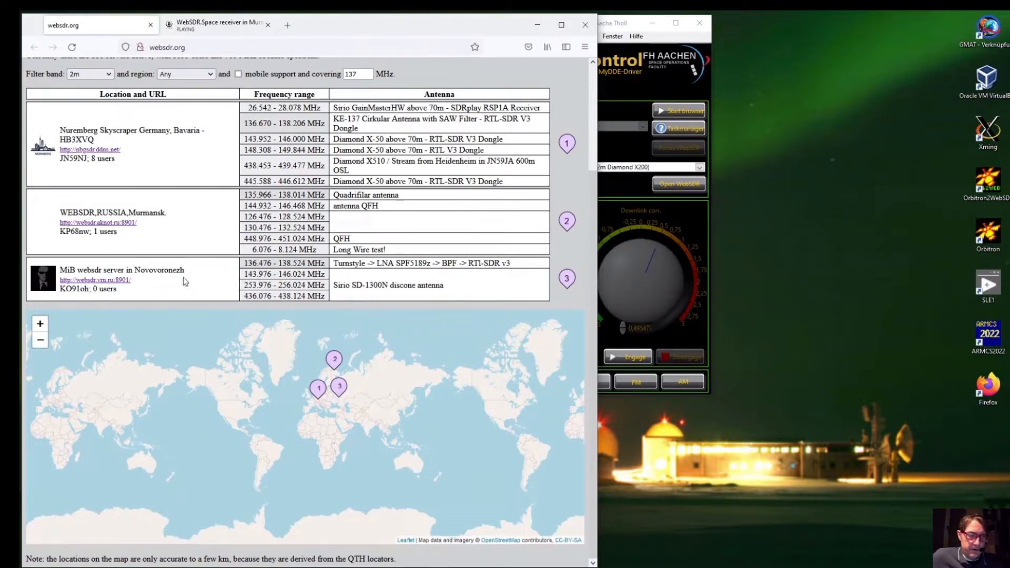
right_click(111, 282)
click(151, 295)
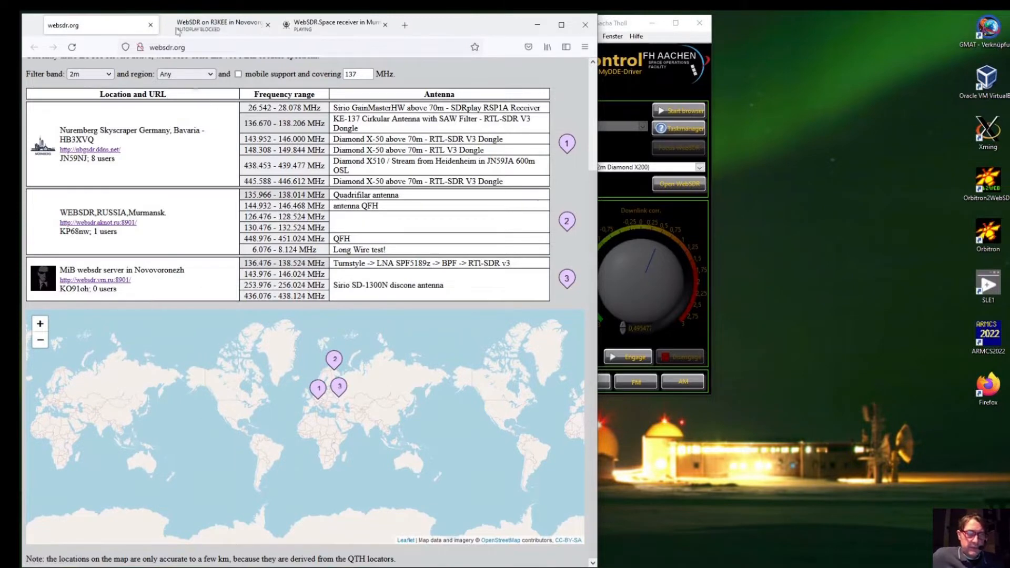
click(208, 33)
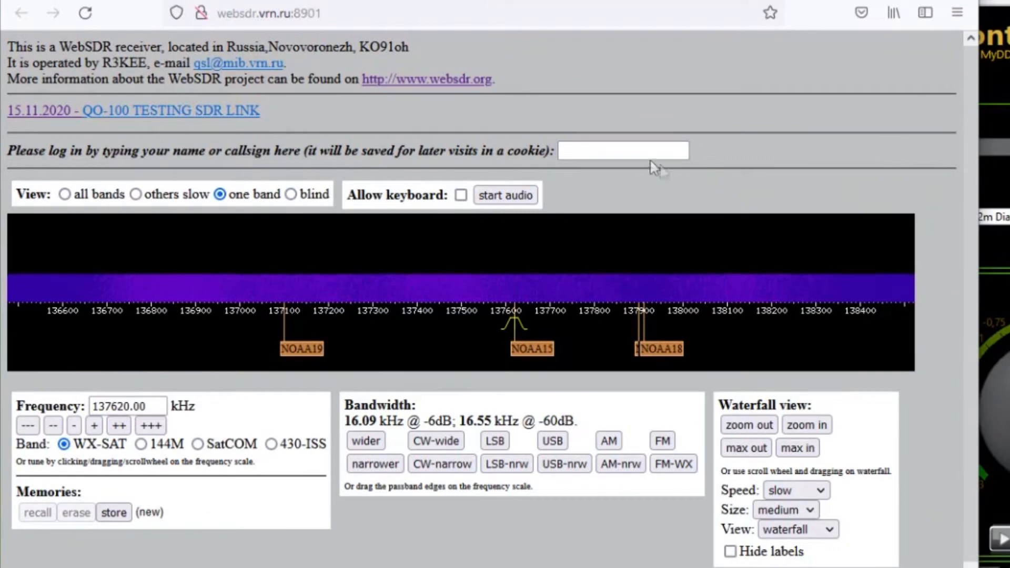
click(461, 195)
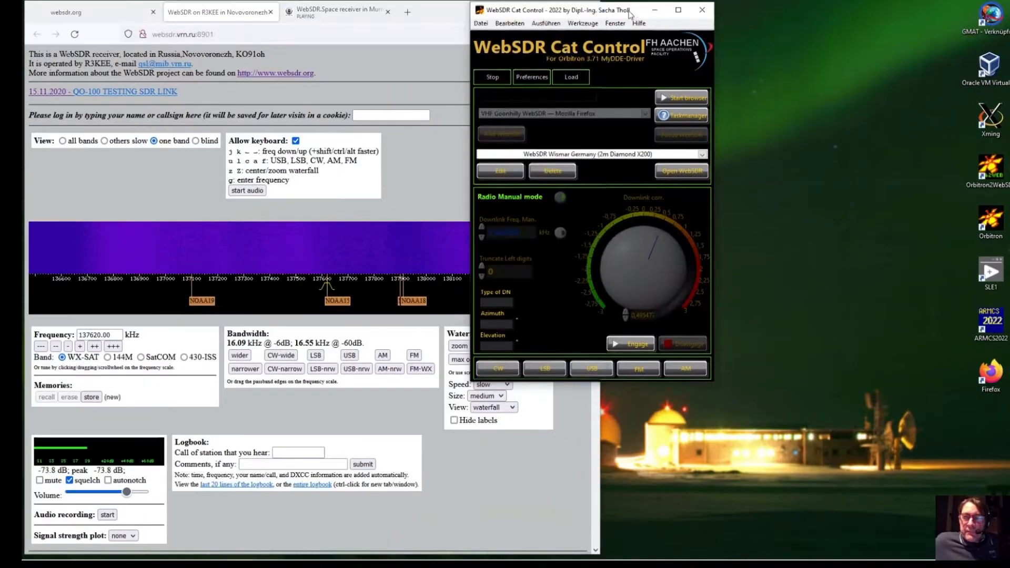
Step: Move WebSDR Cat Control beside the browser, select the Novovoronezh WebSDR's Firefox window and begin adding it to the database
drag(634, 5, 775, 11)
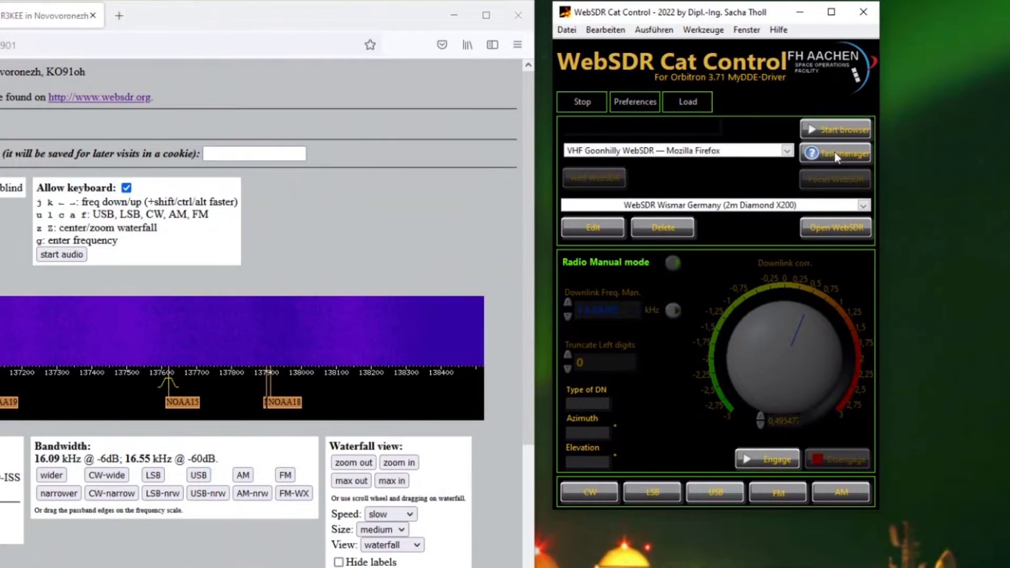
click(788, 152)
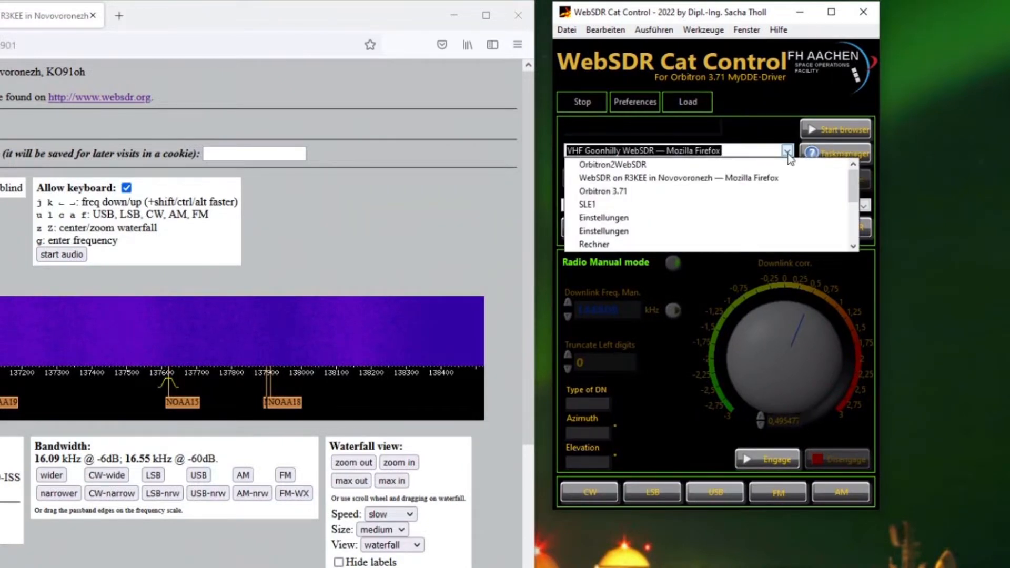
click(664, 179)
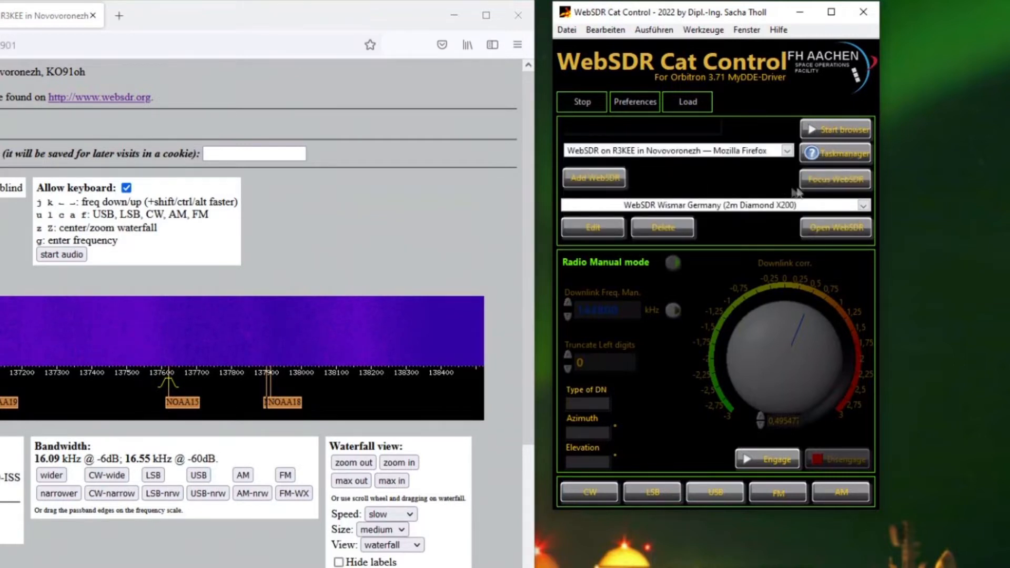
click(607, 180)
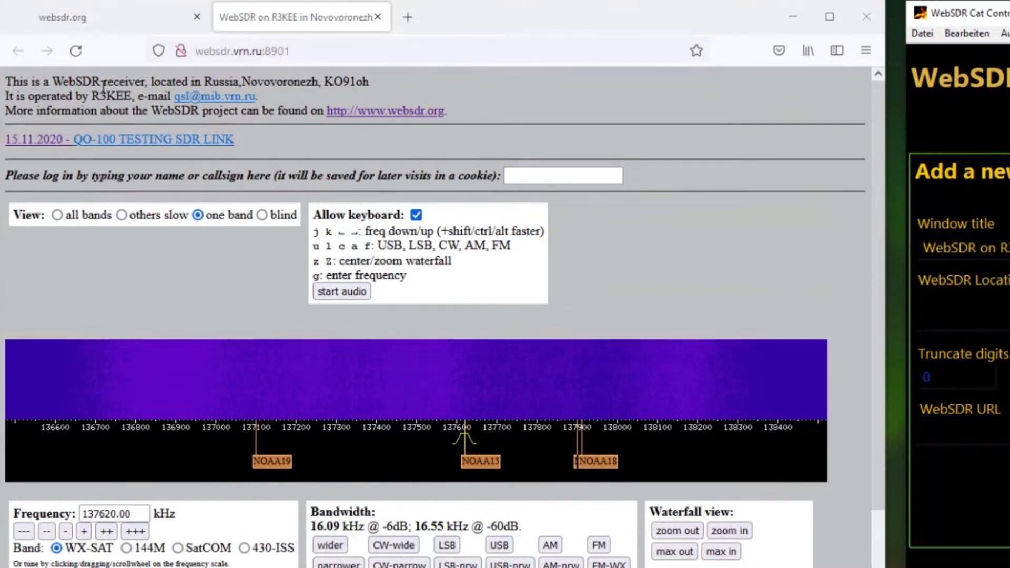
Step: Copy "Russia,Novovoronezh" from the receiver page into the new database item's WebSDR Location / Name
drag(203, 81, 319, 82)
right_click(284, 85)
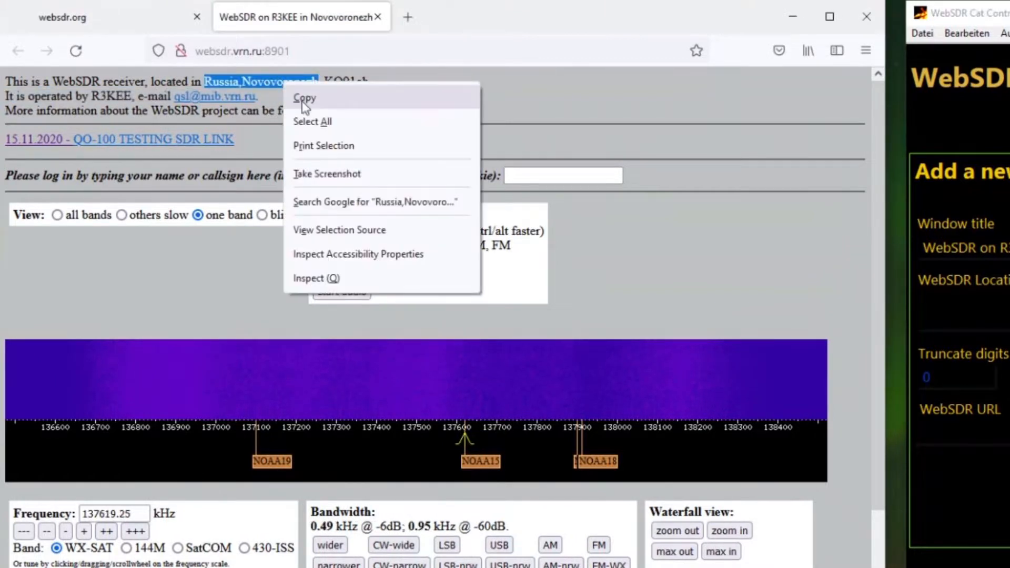
click(304, 98)
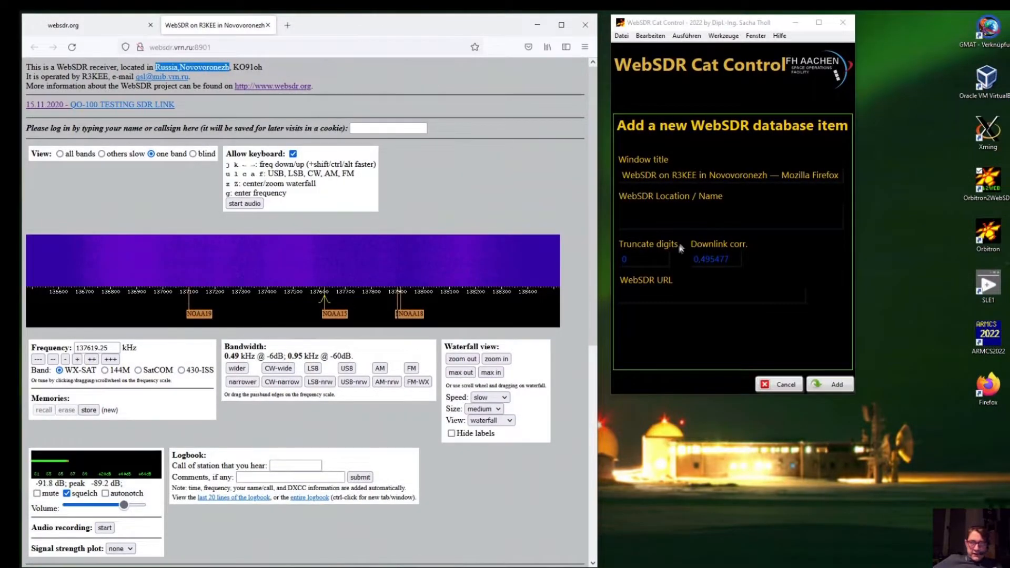
right_click(637, 213)
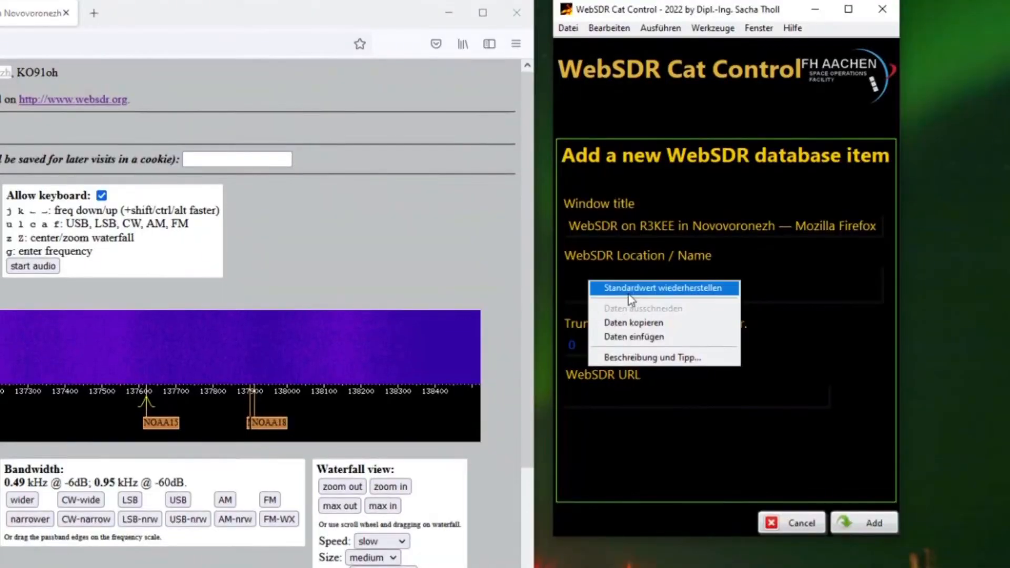
click(637, 337)
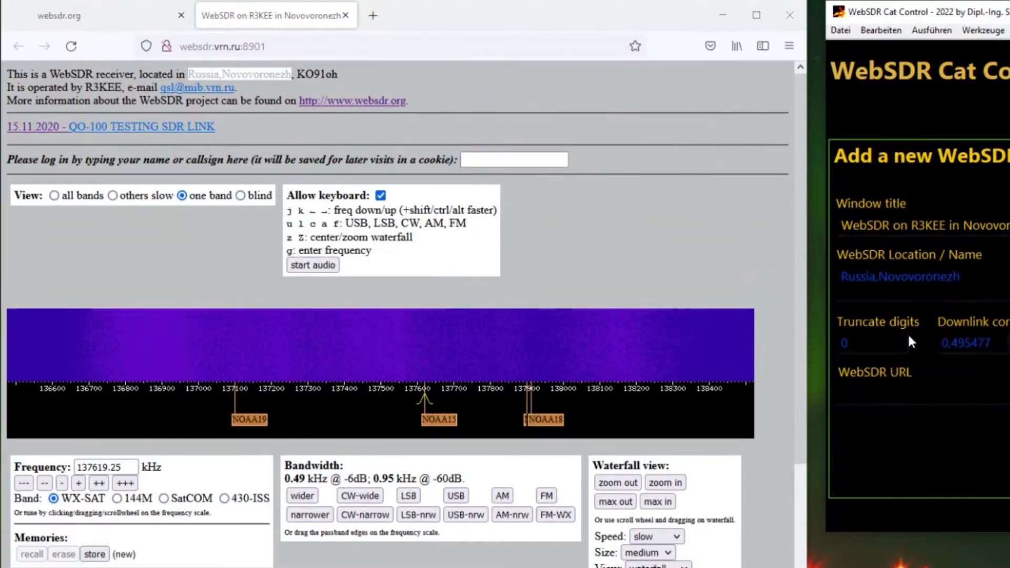
click(284, 46)
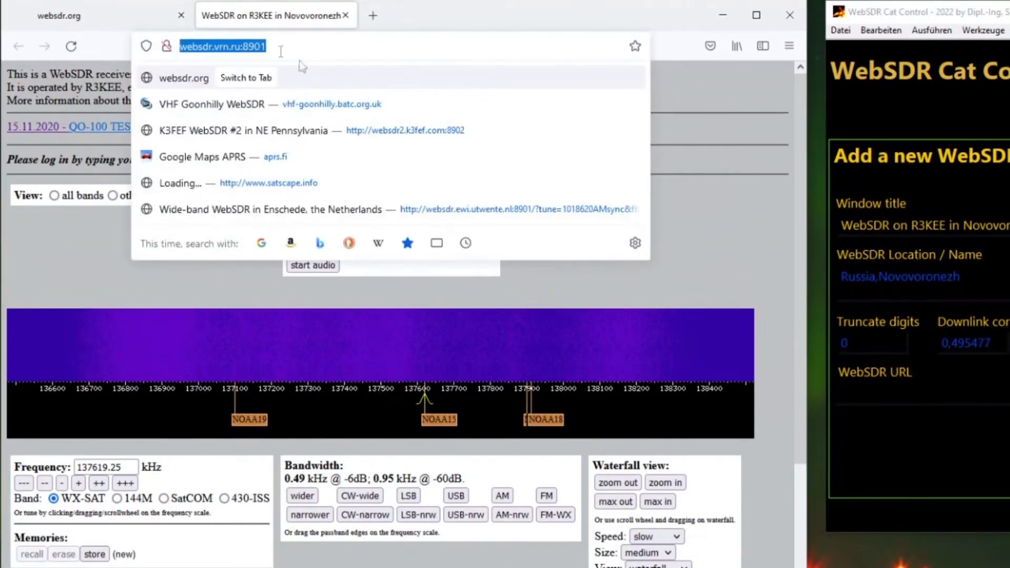
right_click(256, 49)
click(270, 129)
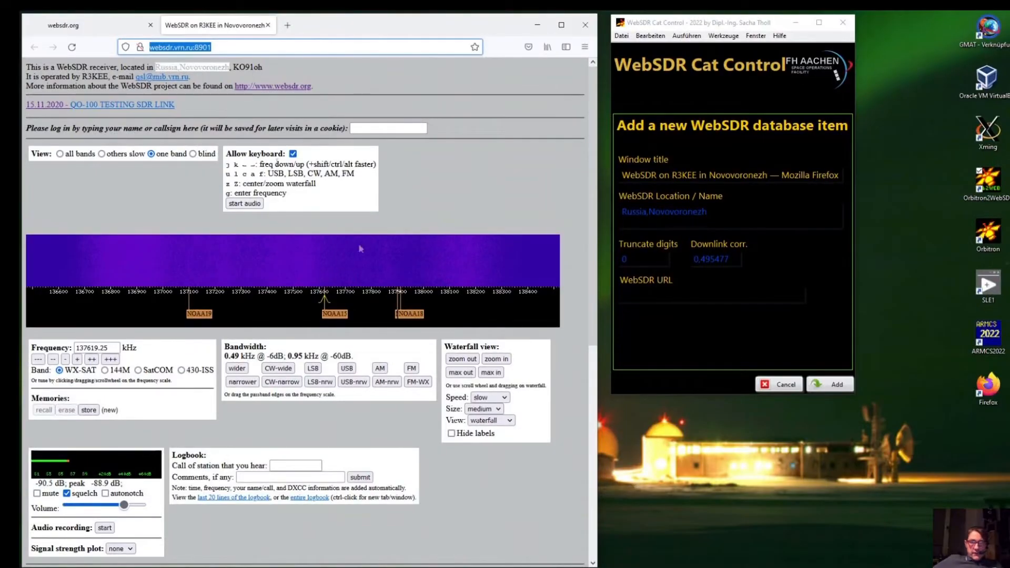
click(647, 298)
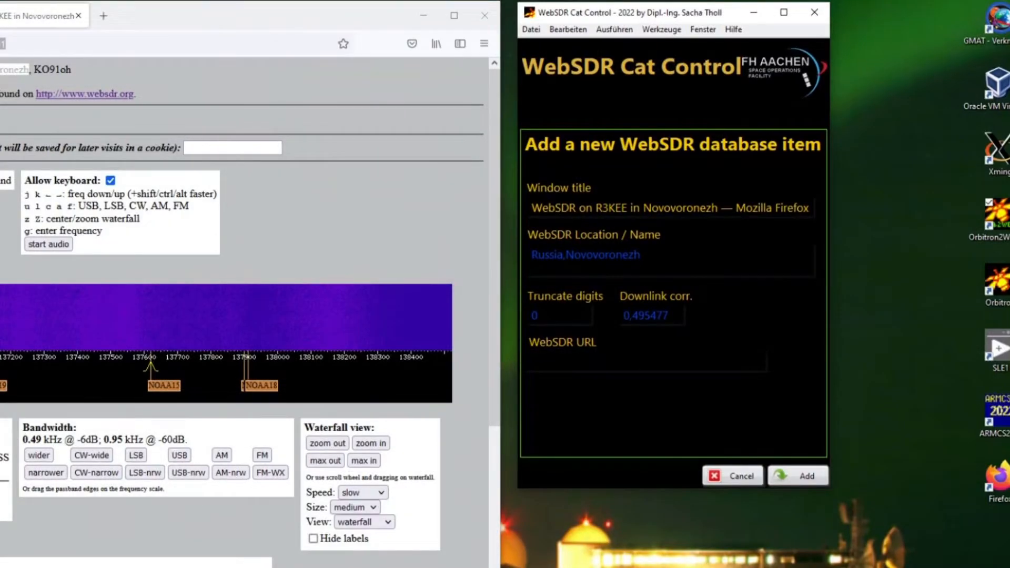
key(ctrl+v)
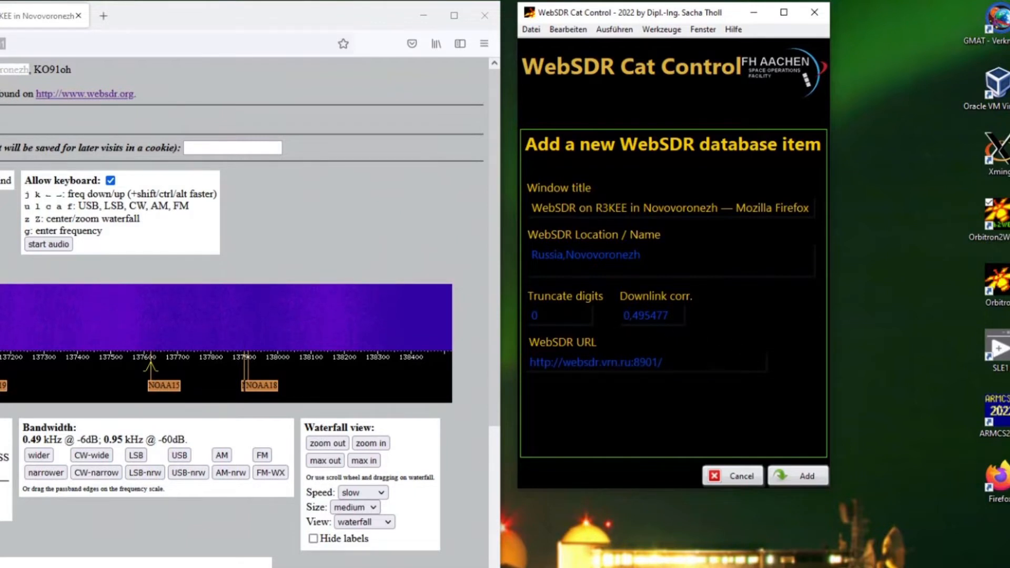
Step: Add the new item to the database with a downlink correction of 0 and select Russia,Novovoronezh as the WebSDR
drag(671, 316, 621, 315)
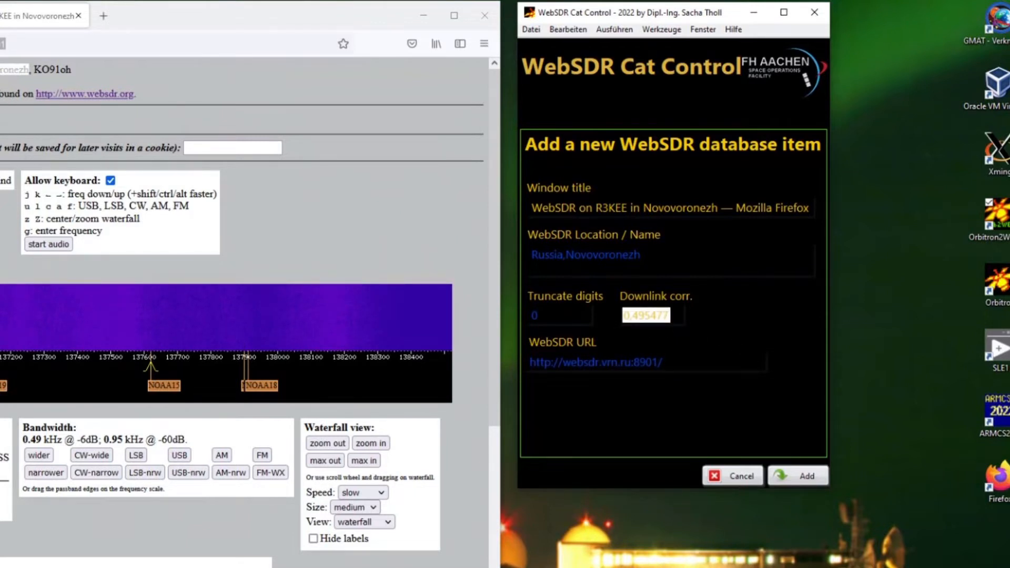
text(0)
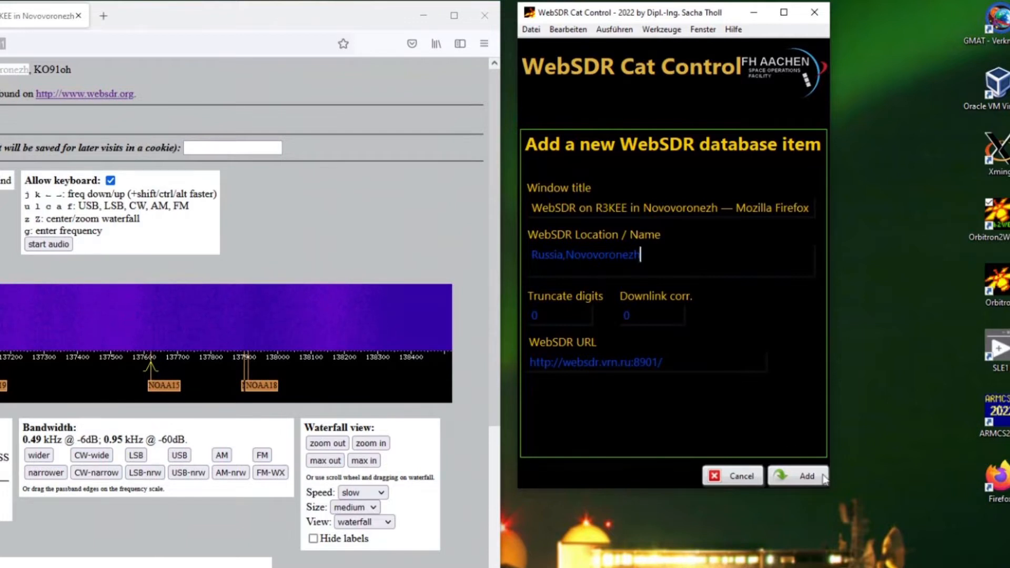
click(805, 477)
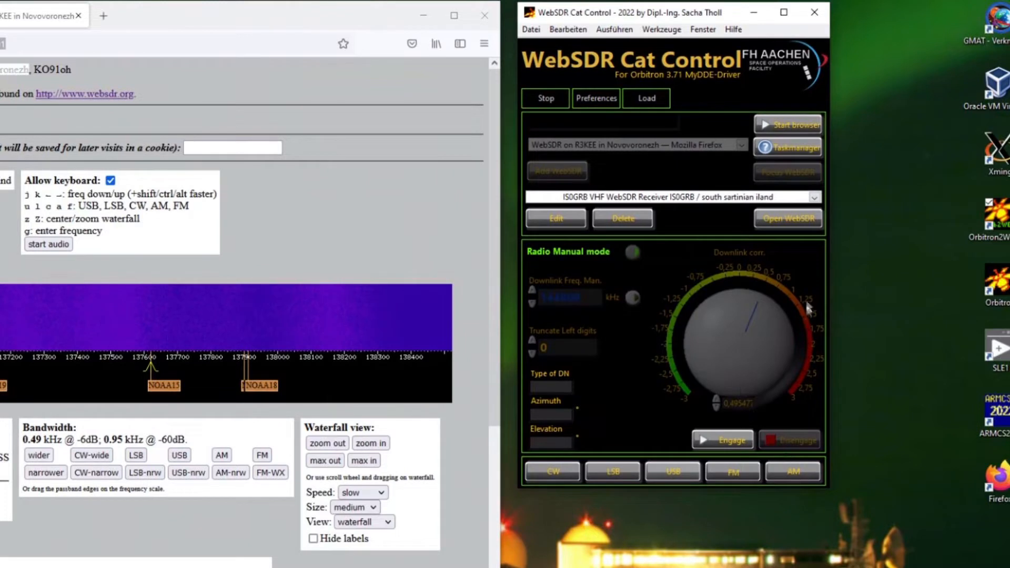
click(814, 198)
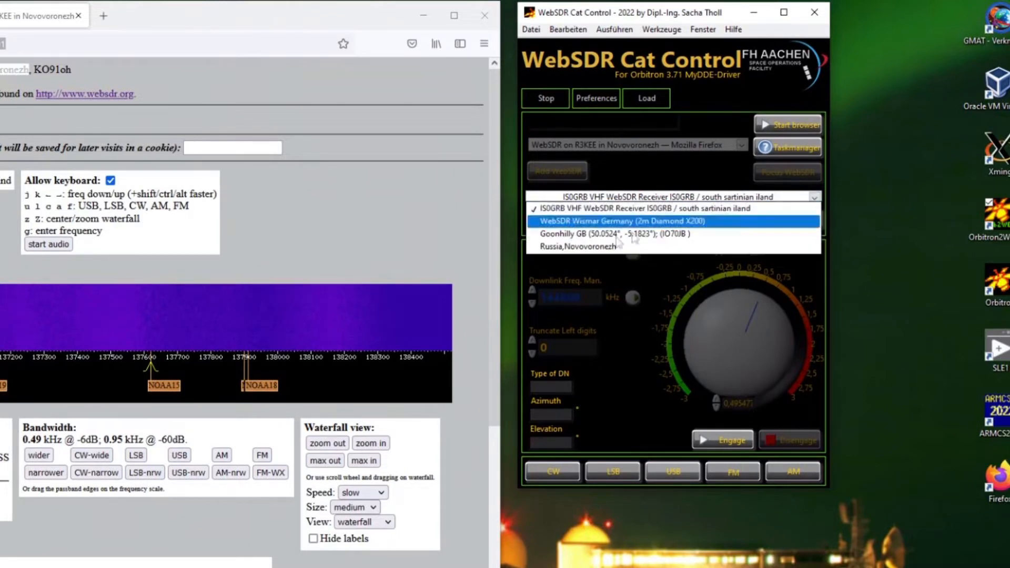
click(586, 247)
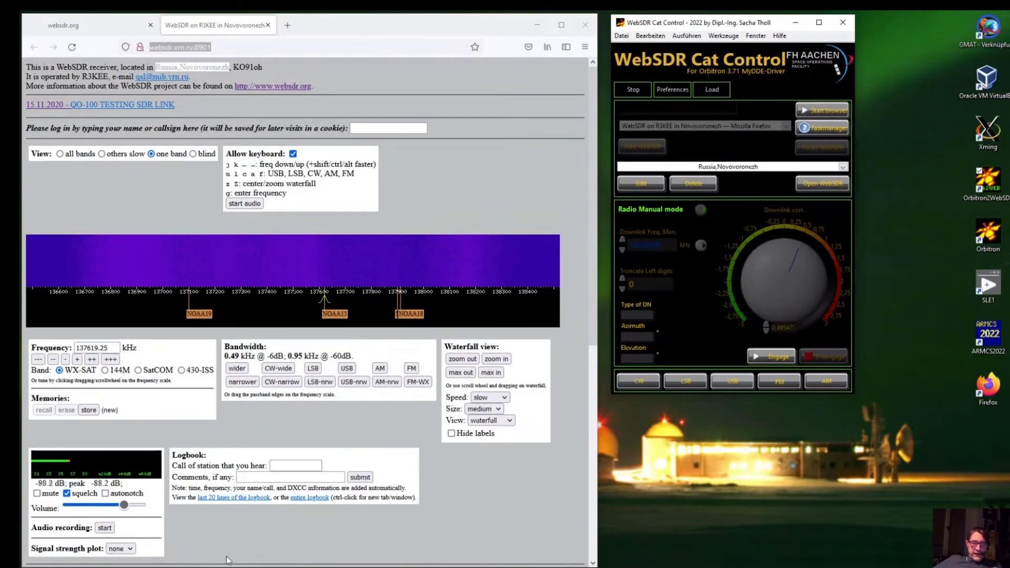
Step: Switch to Orbitron, move its window away from the receiver page's text and show the location settings
click(109, 562)
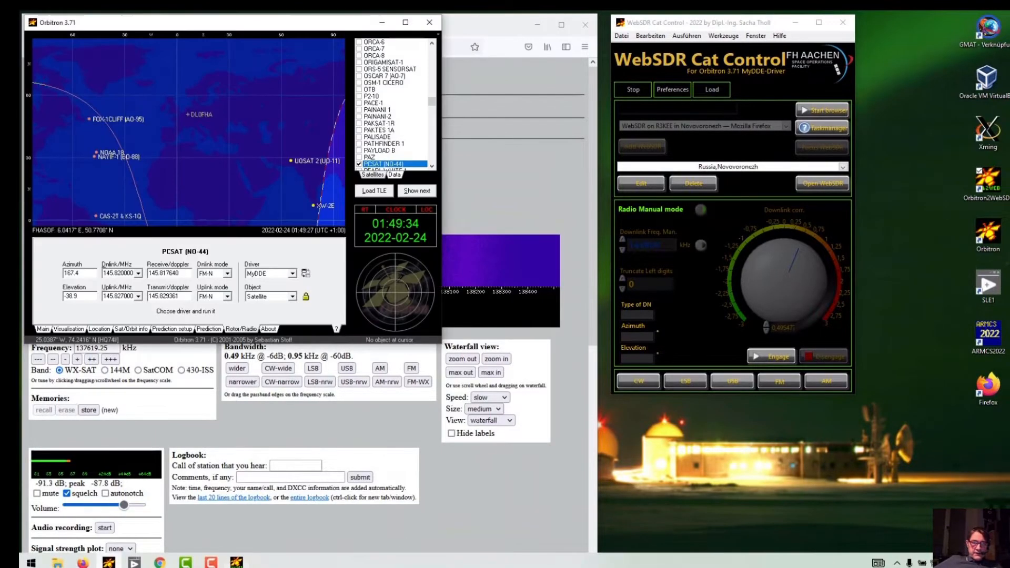
drag(228, 26, 745, 111)
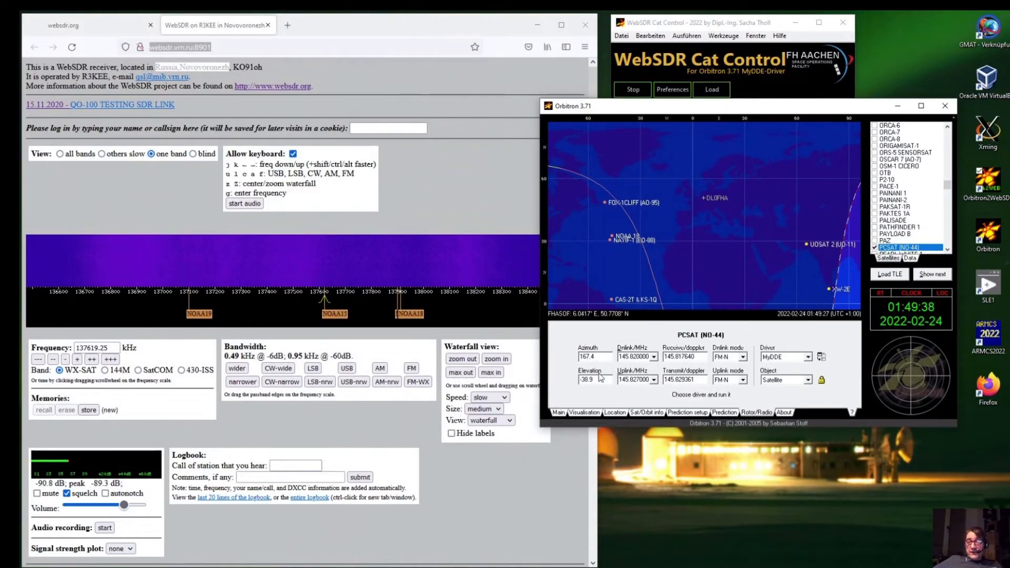
click(574, 414)
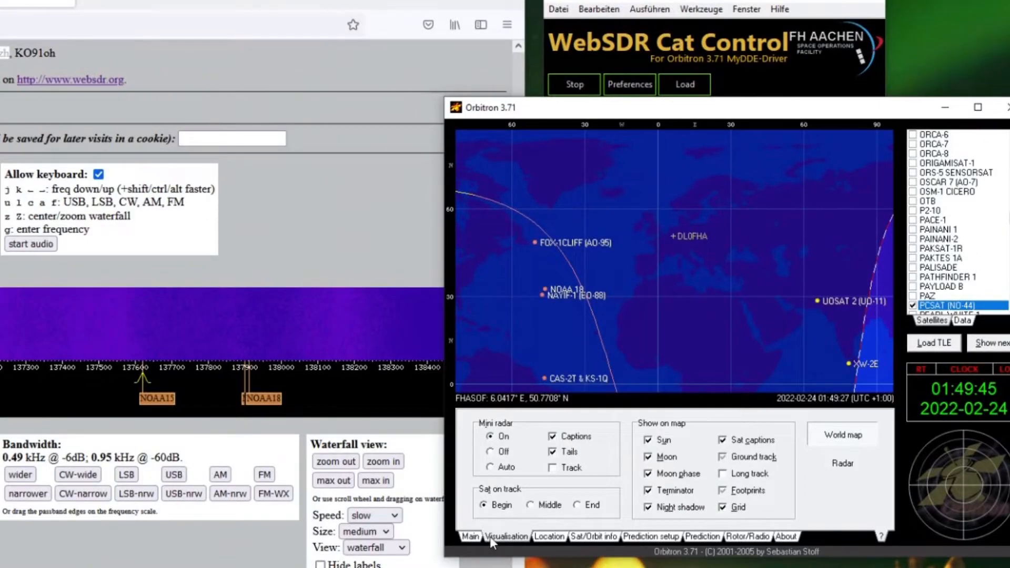
click(547, 537)
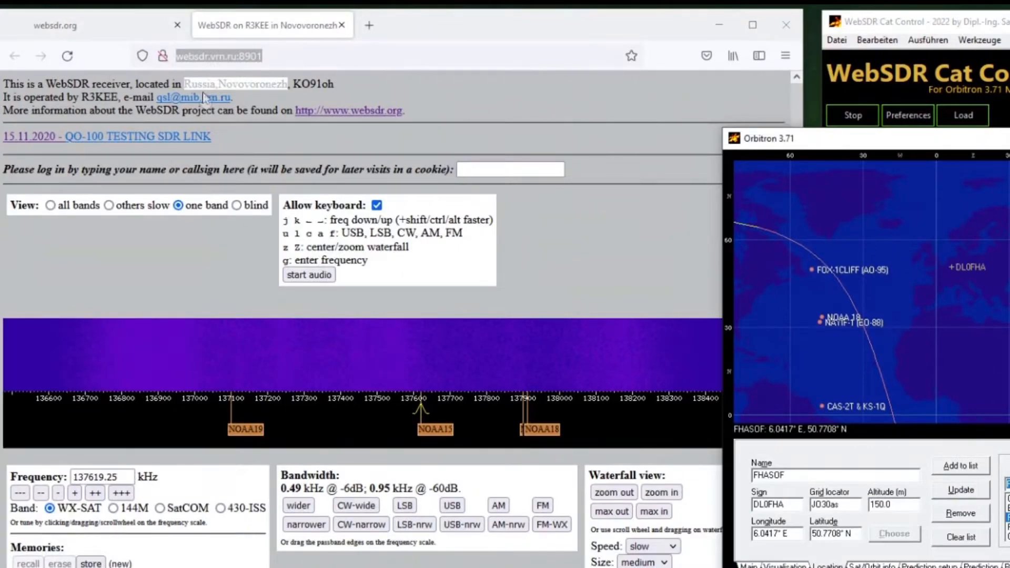
Step: Copy "Russia,Novovoronezh" from the receiver page into the Orbitron location's name
right_click(267, 84)
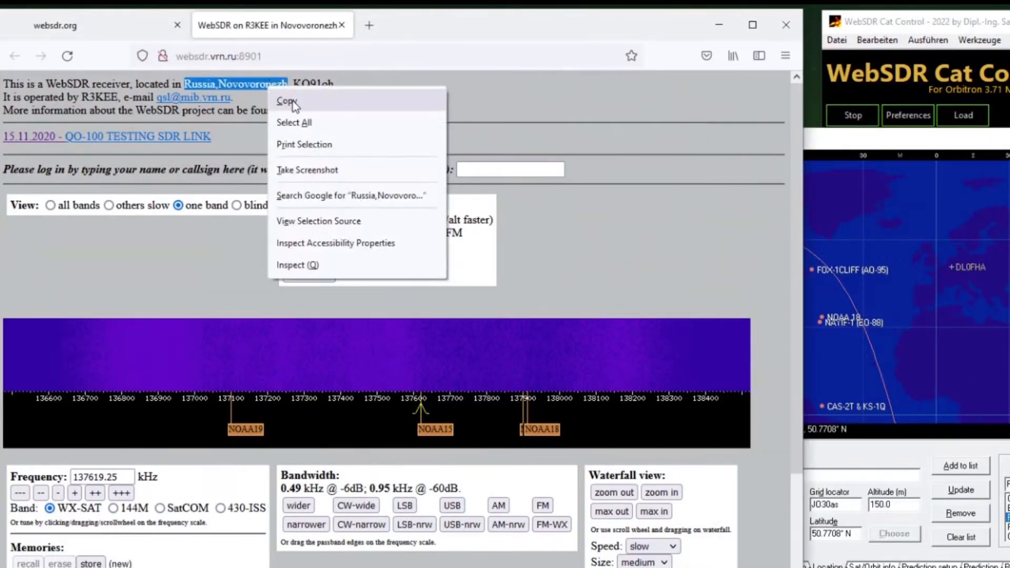
click(286, 100)
drag(845, 481, 716, 479)
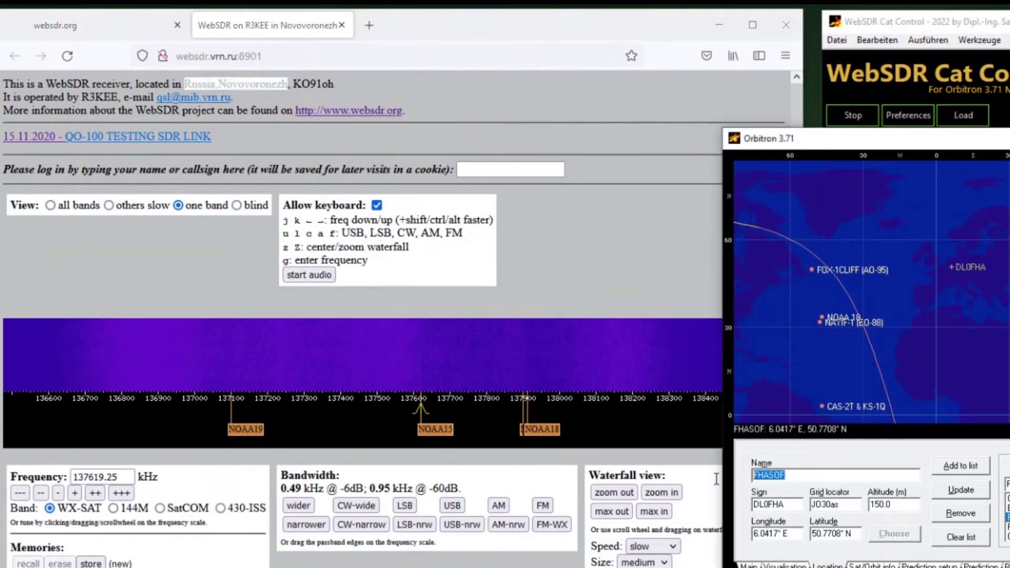
key(ctrl+v)
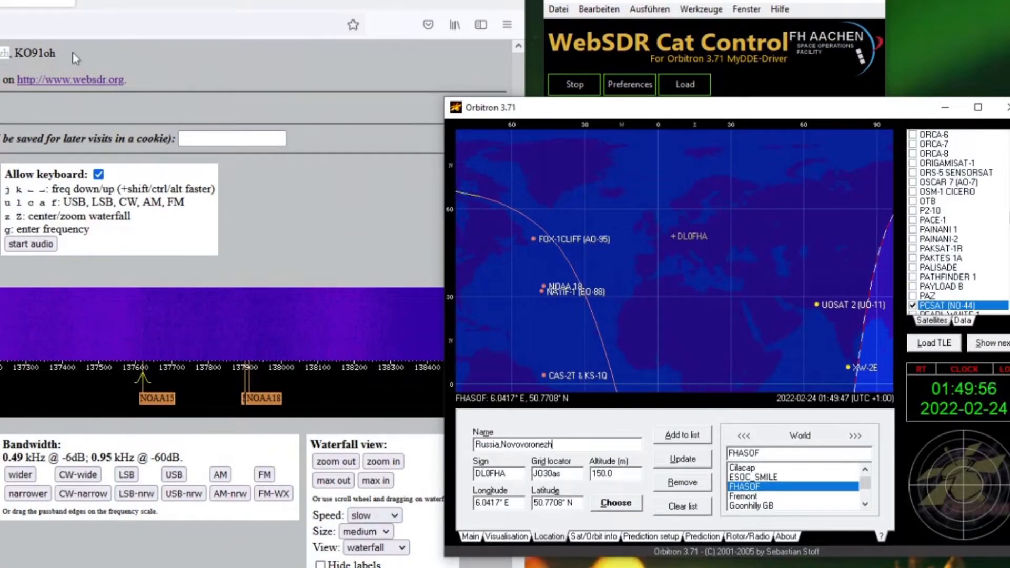
Step: Copy the grid locator KO91oh from the receiver page into the Orbitron location and set the altitude to 0
click(88, 64)
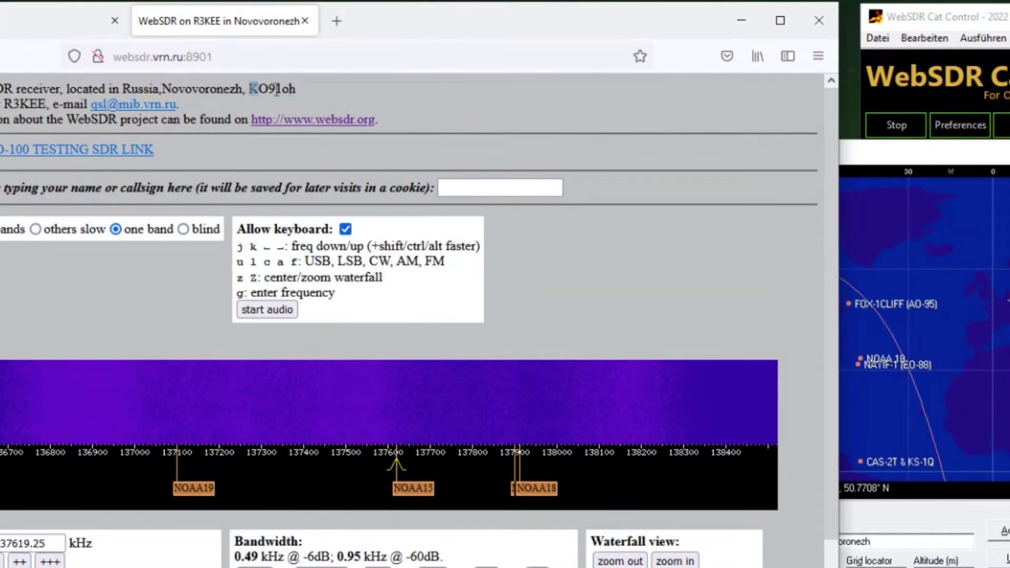
drag(277, 89, 305, 90)
right_click(284, 92)
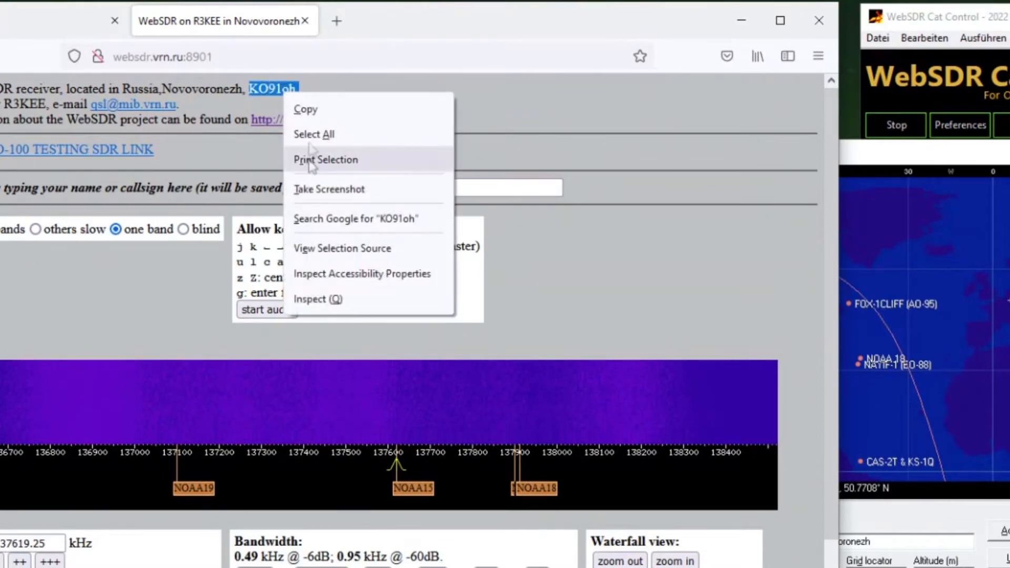
click(305, 108)
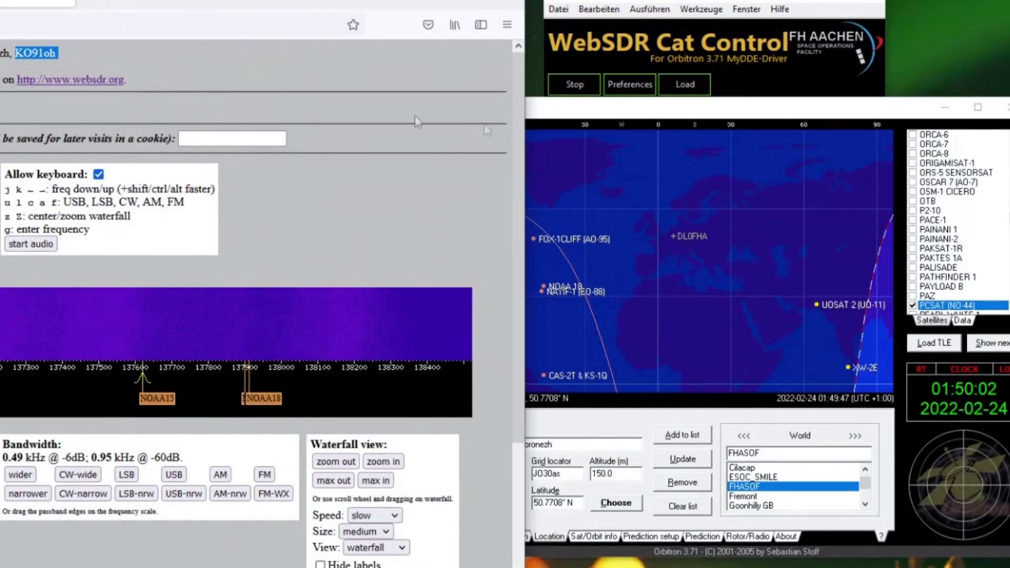
click(656, 113)
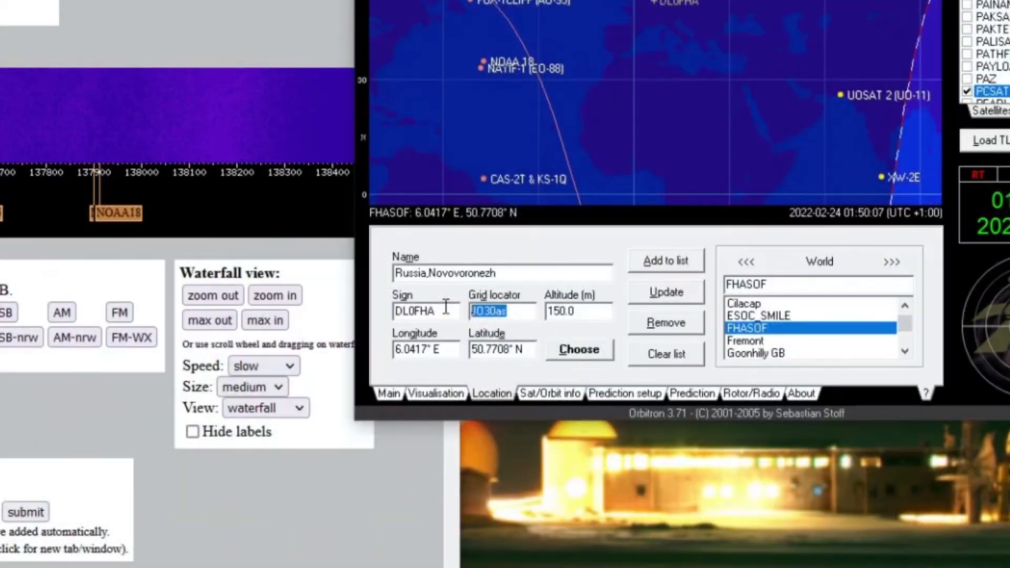
key(ctrl+v)
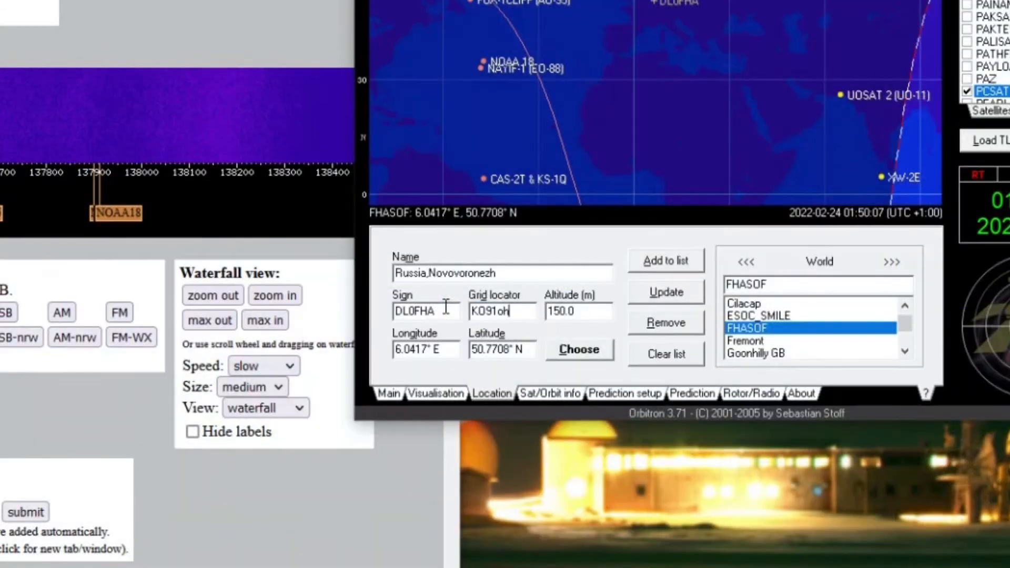
key(Tab)
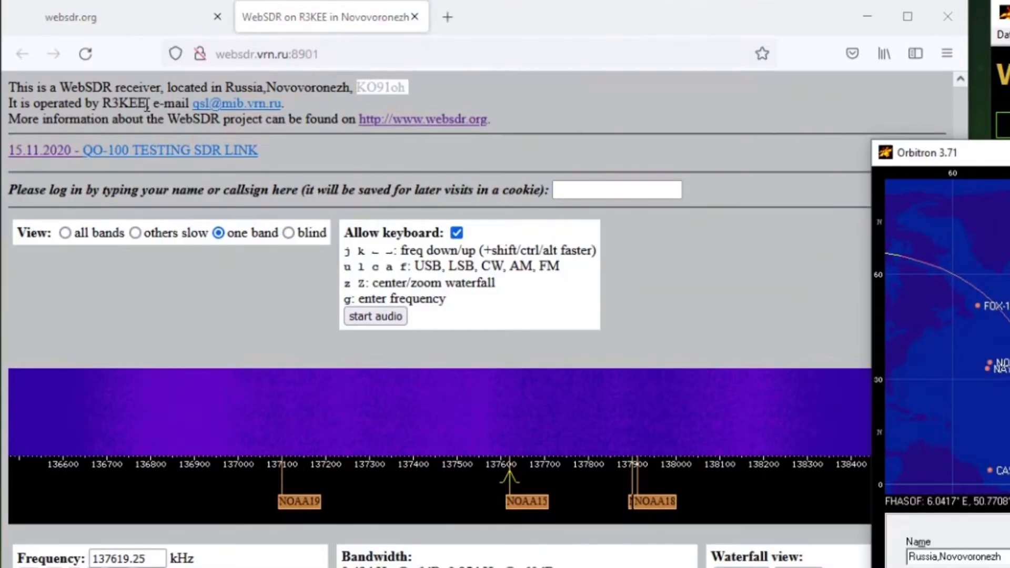
Step: Copy the call sign R3KEE from the receiver page into the Orbitron location's sign and choose this location as the observer's
drag(148, 104, 105, 105)
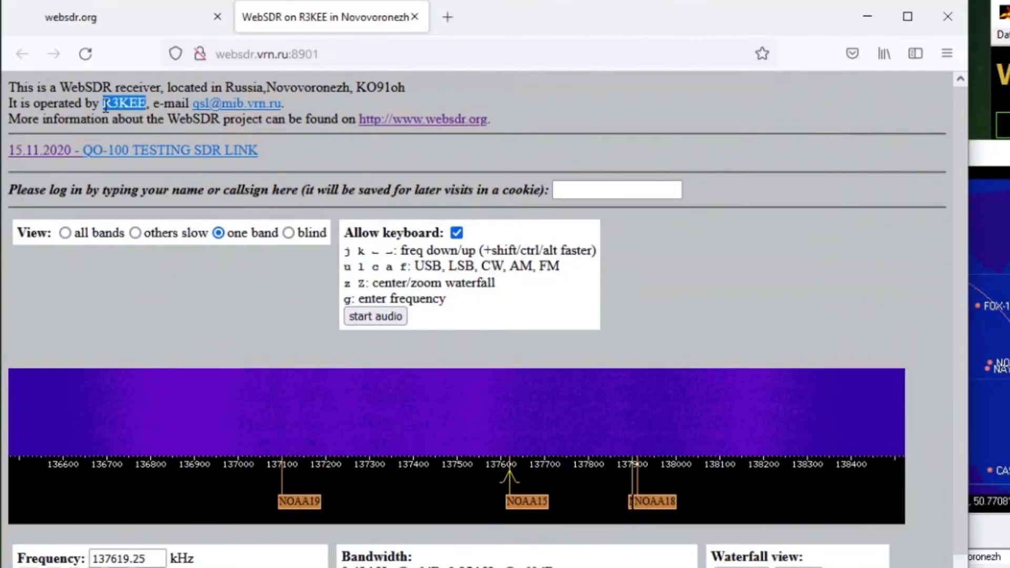
key(alt+Tab)
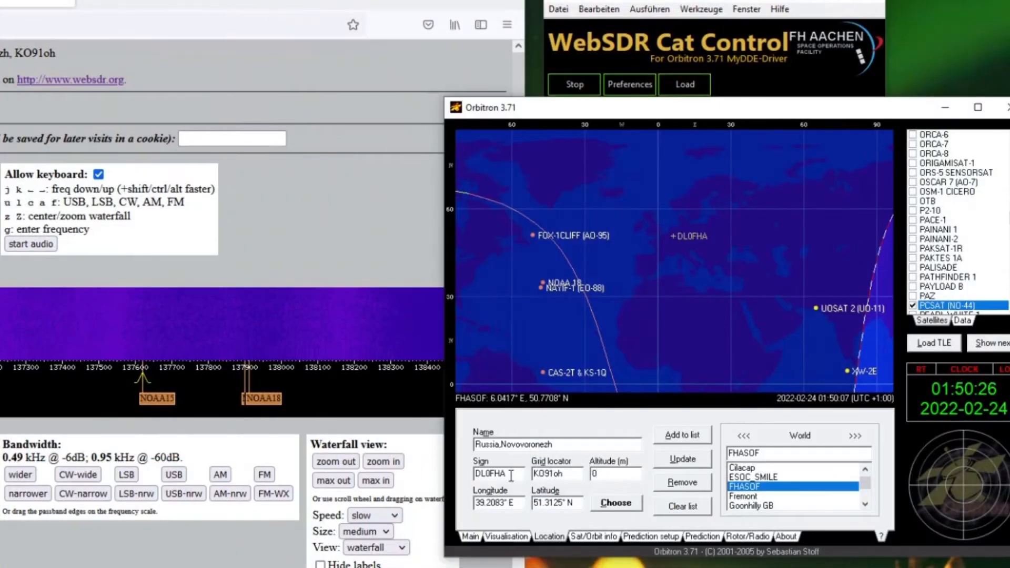
double_click(510, 476)
key(ctrl+v)
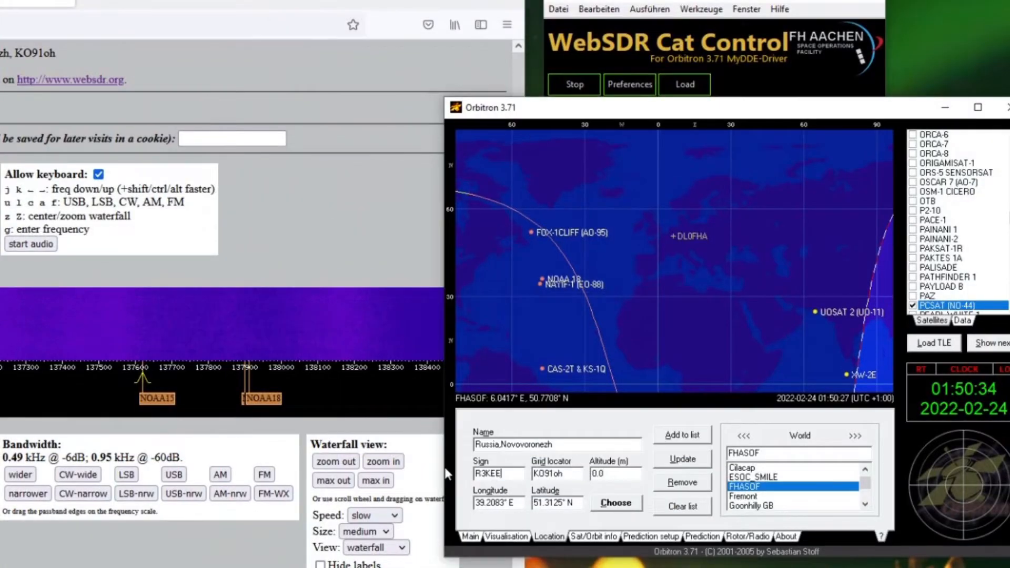
click(617, 503)
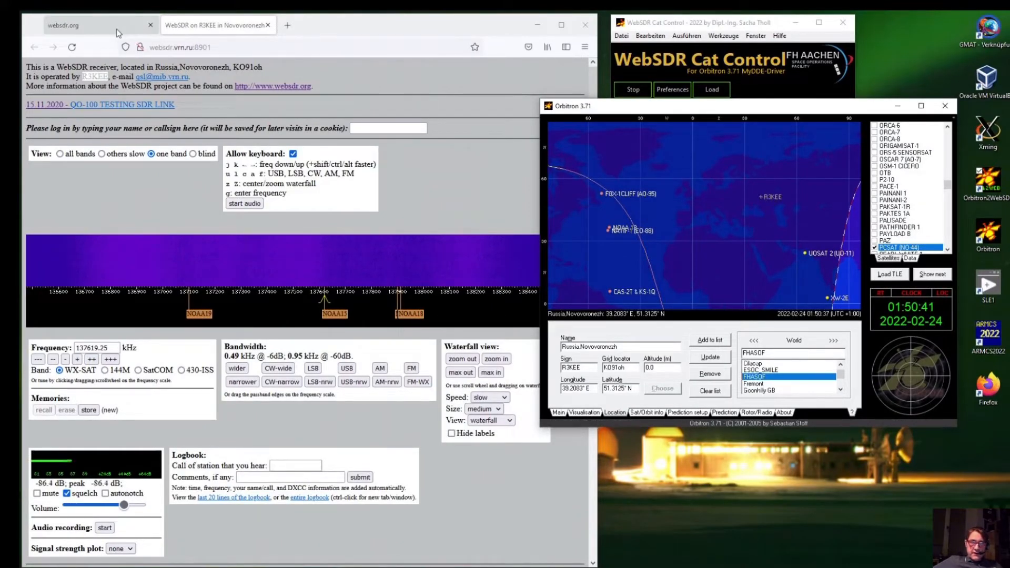
Step: Check the Novovoronezh receiver's marker on the websdr.org map and close the websdr.org page
click(79, 25)
scroll(351, 400, up, 2)
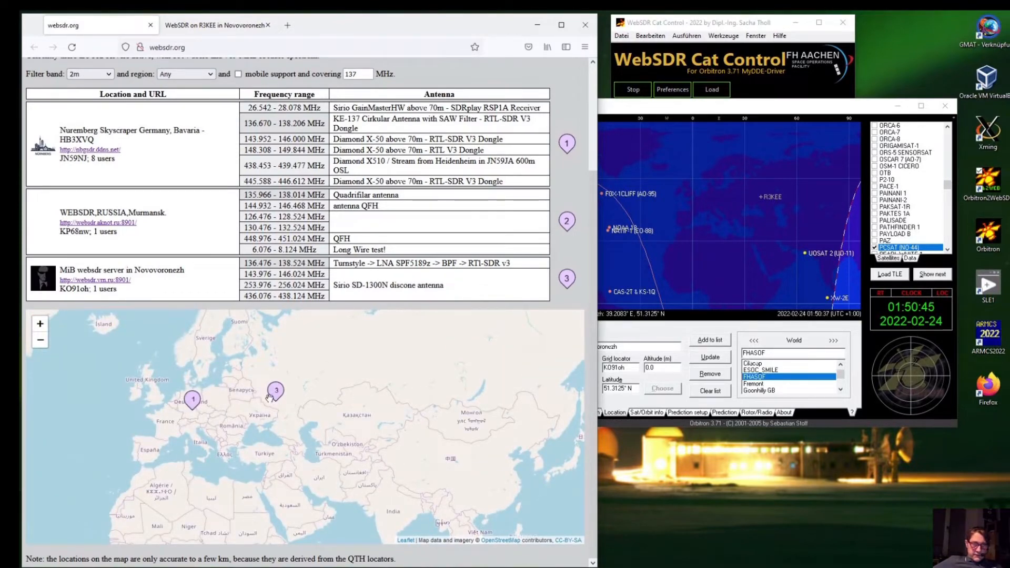
click(276, 392)
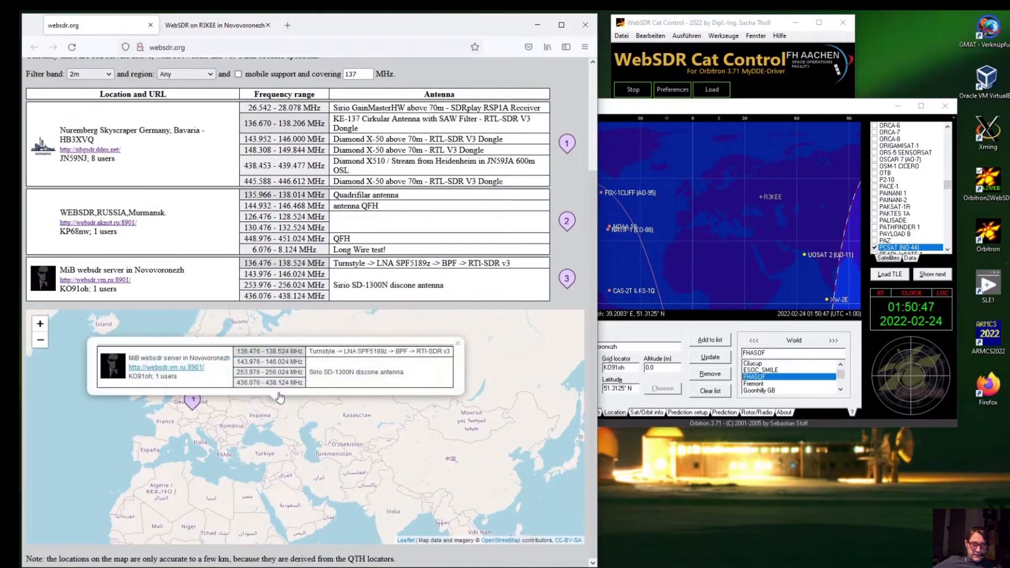
click(403, 424)
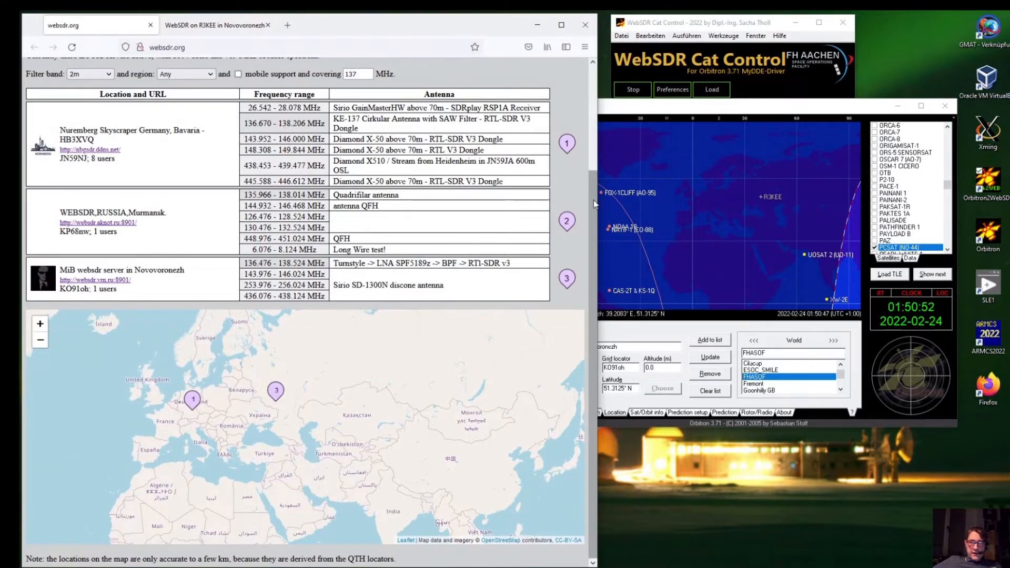
scroll(593, 210, up, 5)
click(151, 25)
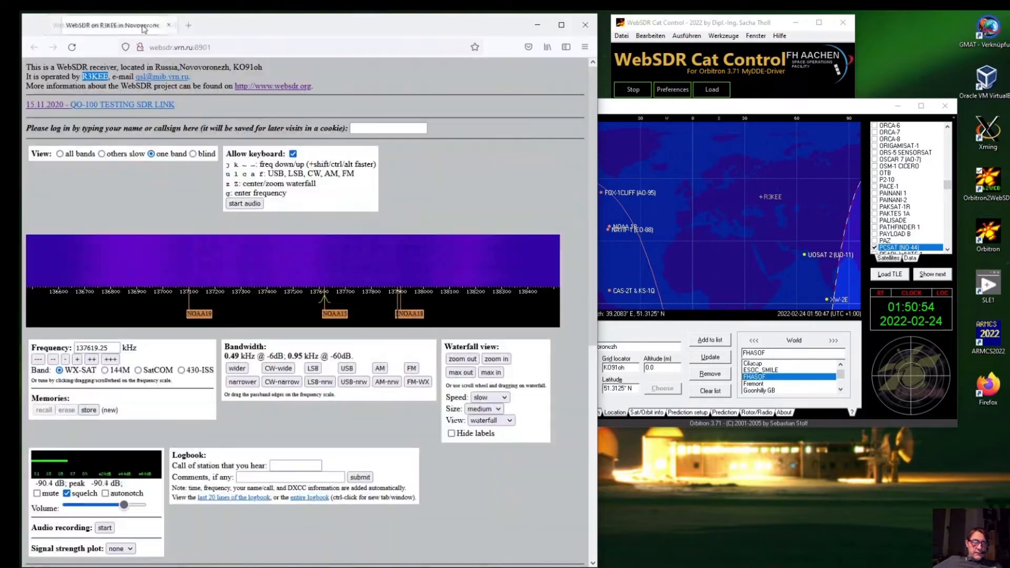
Step: Move the Orbitron window off WebSDR Cat Control and calculate the satellite pass predictions for the Novovoronezh location
drag(773, 108, 417, 37)
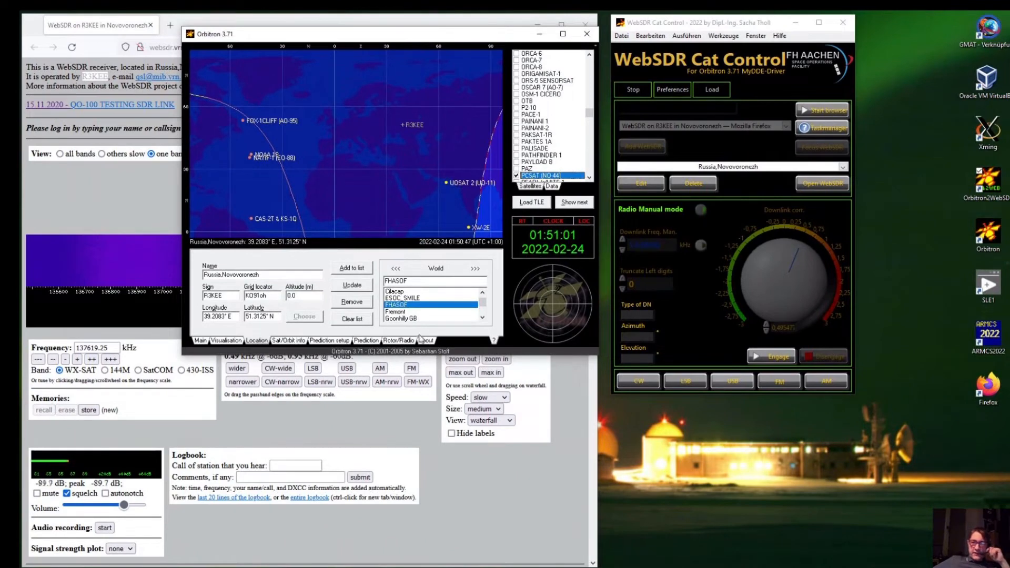
click(371, 341)
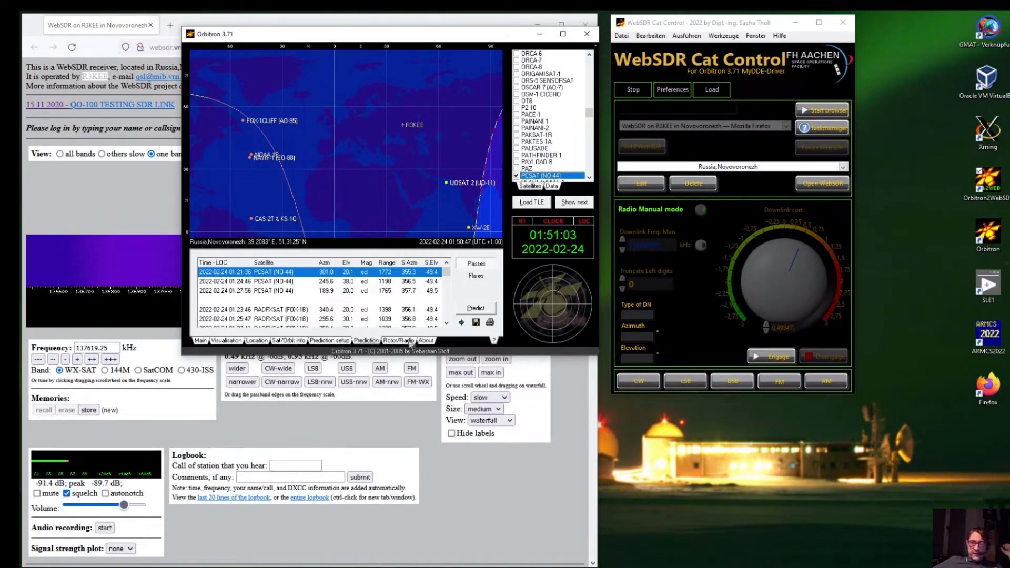
click(476, 309)
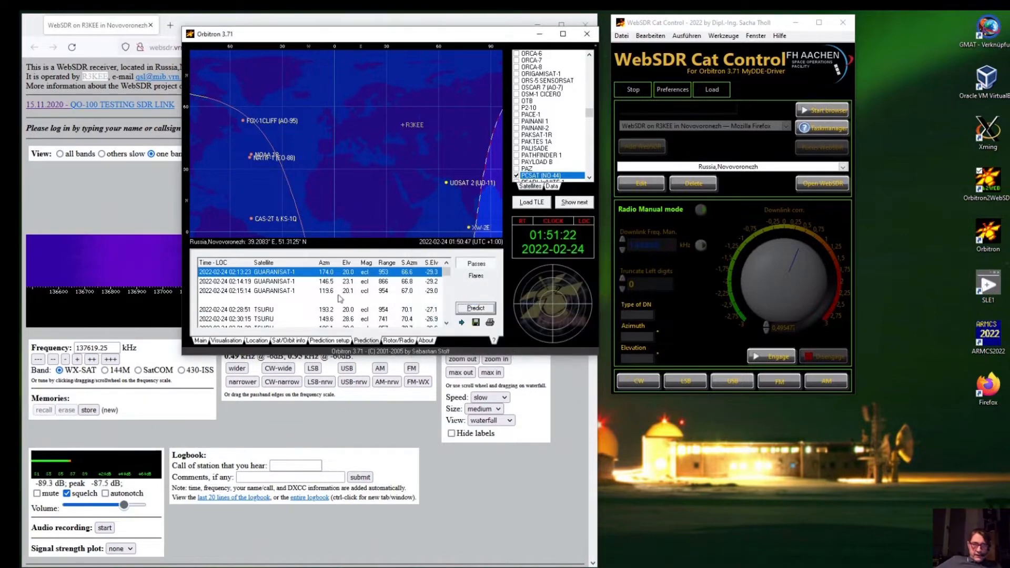
Step: Look through the predicted passes over Novovoronezh down to NOAA 19 and pick its pass at 05:22:22
key(Down)
key(Down)
key(Down)
key(Down)
key(Down)
key(Down)
key(Down)
key(Down)
key(Down)
key(Down)
key(Down)
key(Down)
key(Down)
key(Down)
key(Down)
key(Down)
key(Down)
key(Down)
key(Down)
key(Down)
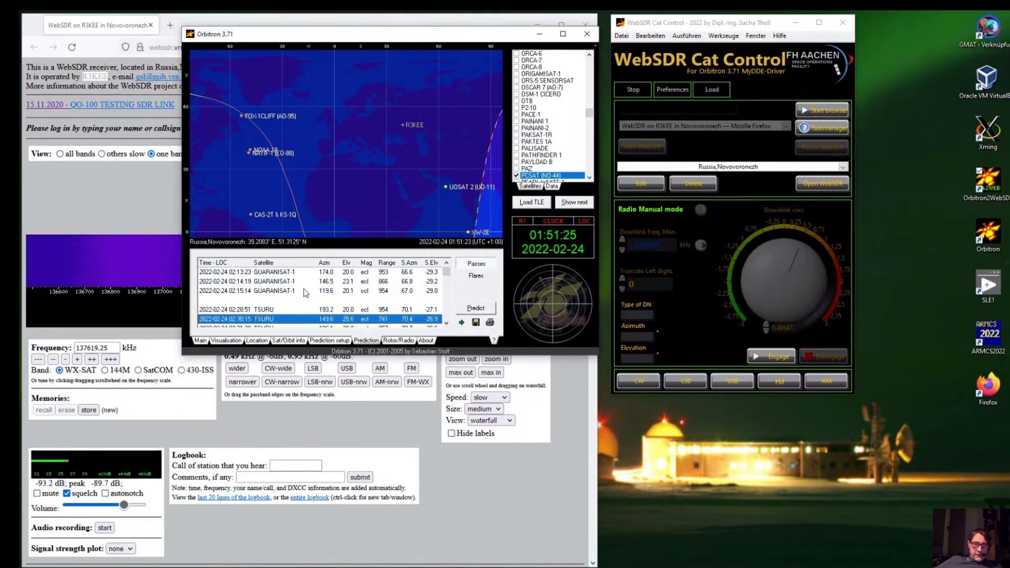
key(Down)
key(Down)
key(Down)
key(Down)
key(Down)
key(Down)
key(Down)
key(Down)
key(Down)
key(Down)
key(Down)
key(Down)
key(Down)
key(Down)
key(Down)
key(Down)
key(Down)
key(Down)
key(Down)
key(Down)
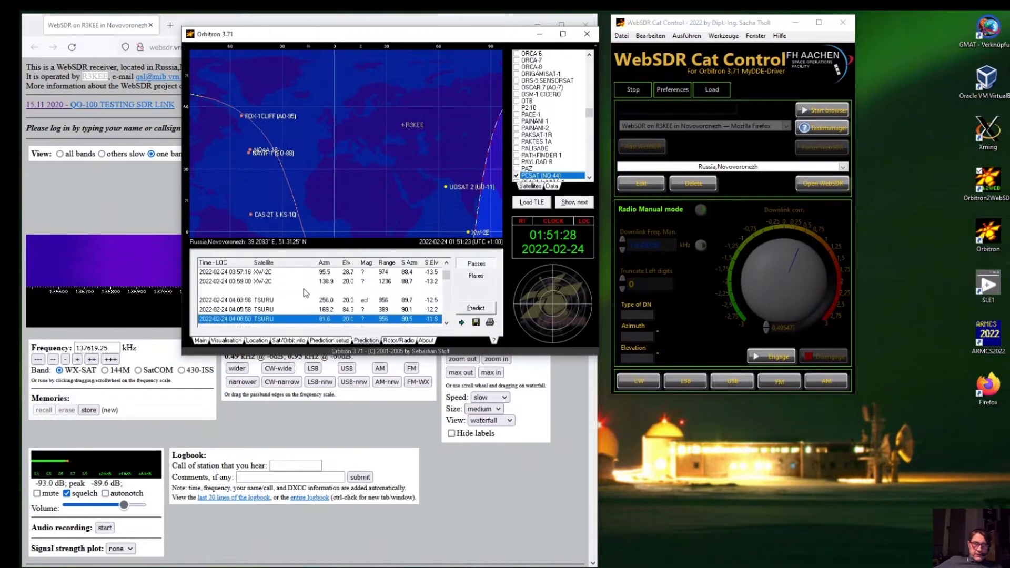
key(Down)
key(Down)
key(Down)
key(Down)
key(Down)
key(Down)
key(Down)
key(Down)
key(Down)
key(Down)
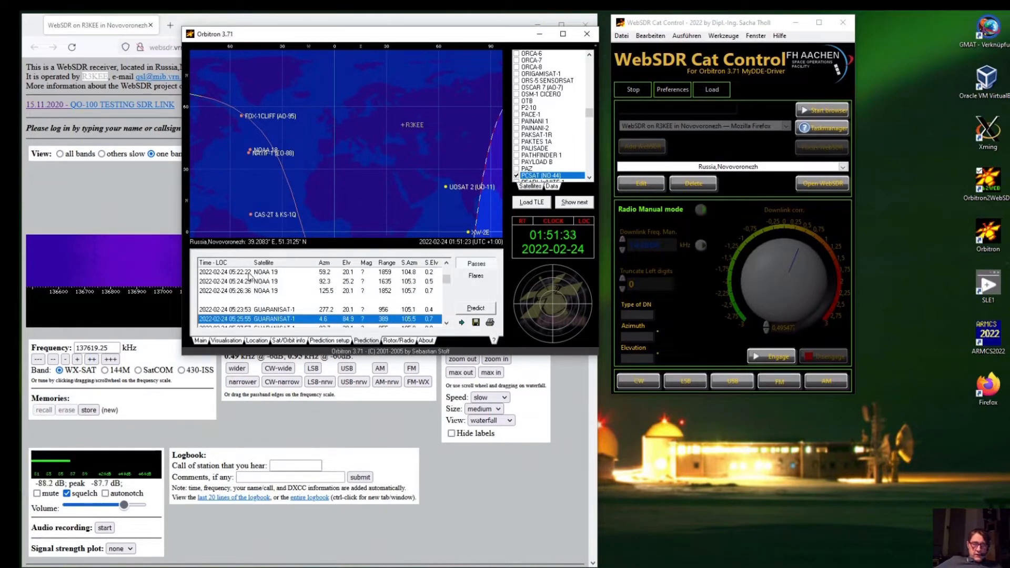
double_click(249, 272)
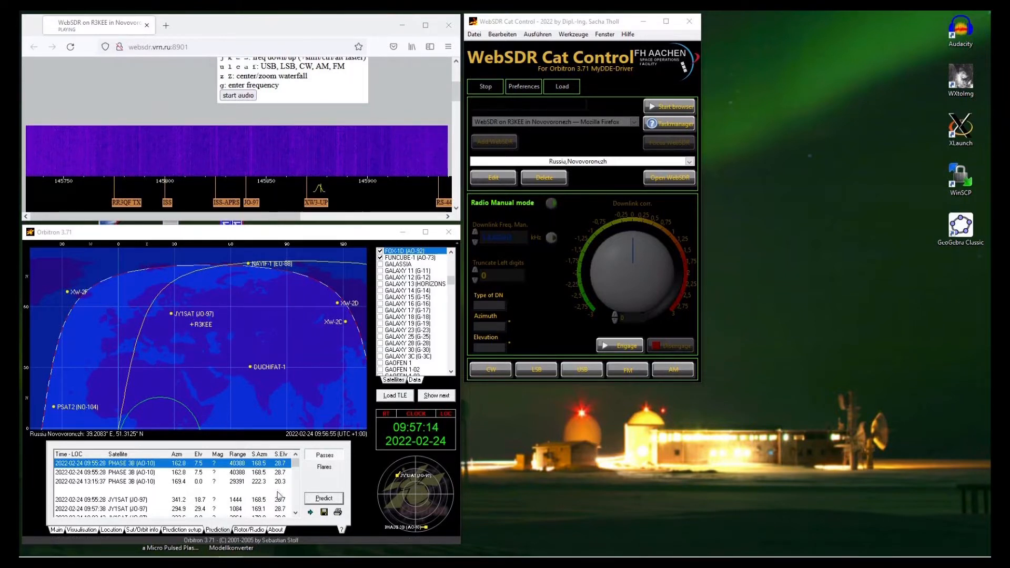
Step: Preview the NAYIF-1 (EO-88) pass at 10:04:34 over Novovoronezh on the map and return to real time
click(295, 513)
click(295, 514)
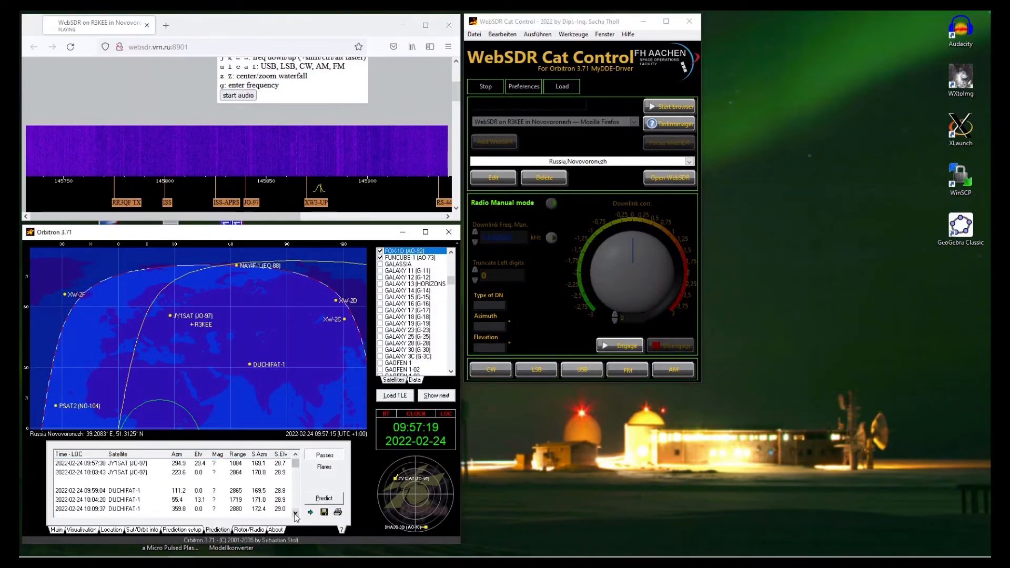
click(296, 513)
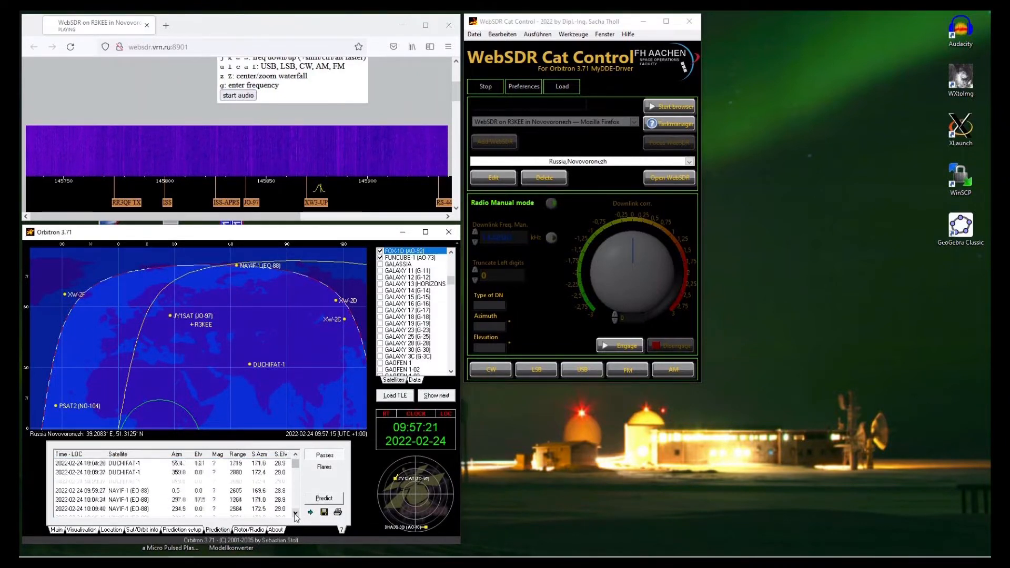
click(295, 514)
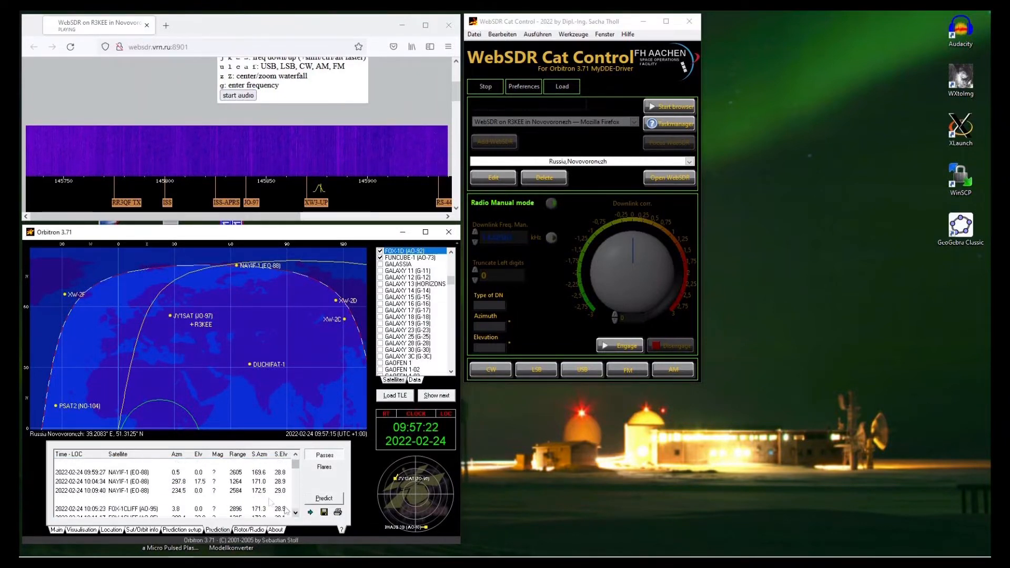
click(200, 482)
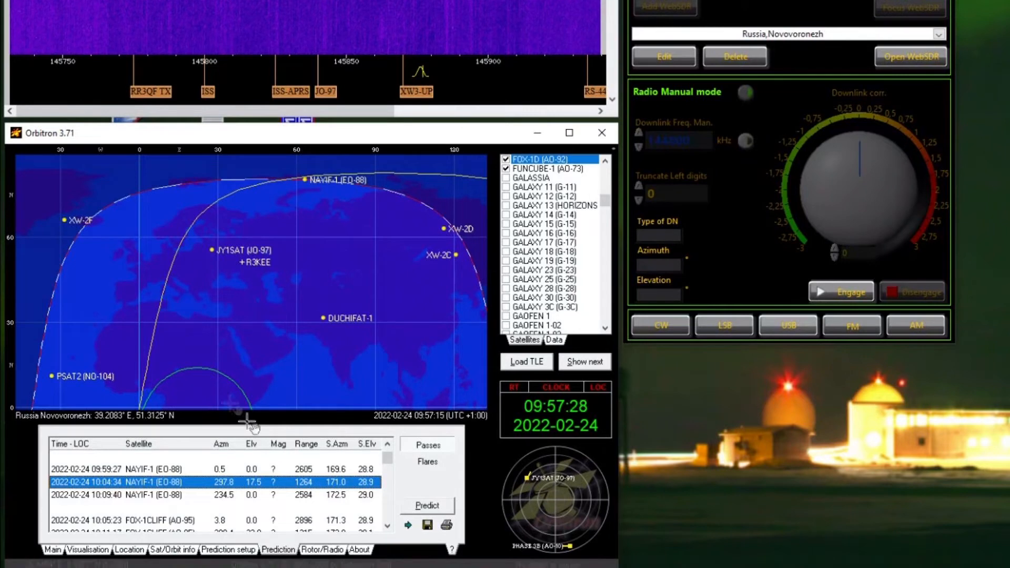
double_click(248, 483)
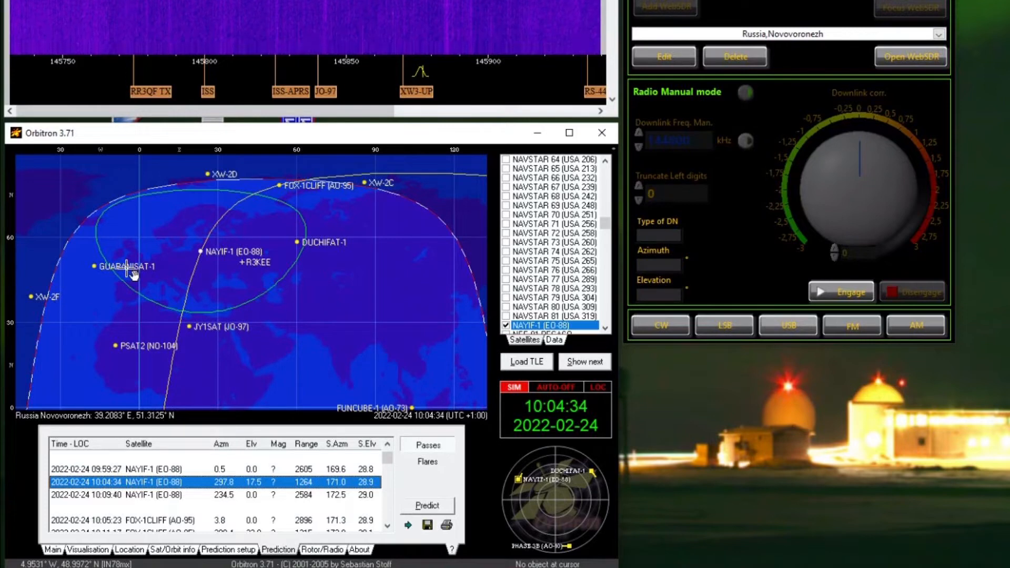
click(514, 392)
Step: Find Goonhilly GB in Orbitron's location list and choose it as the observer's location
click(51, 550)
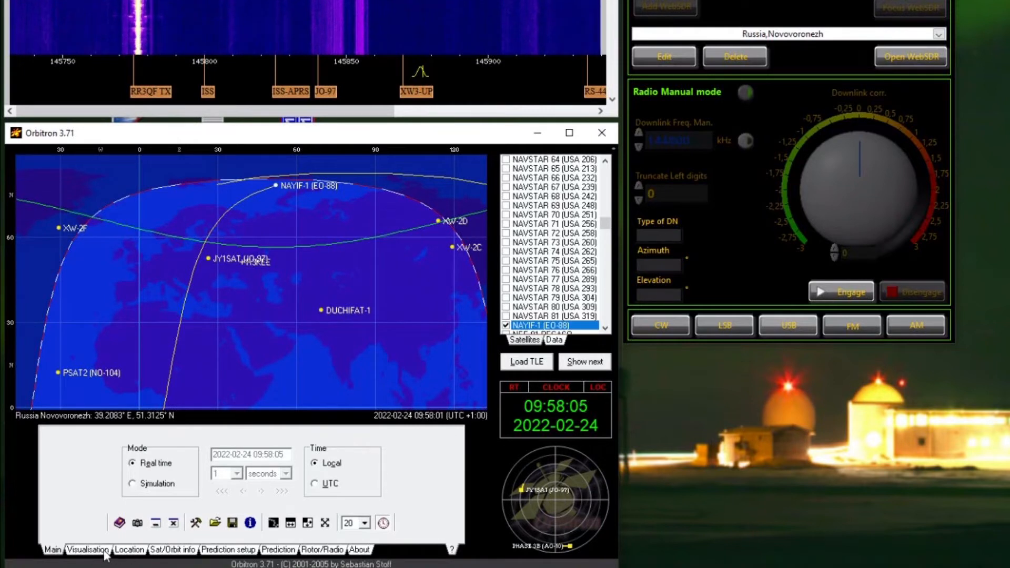
click(127, 550)
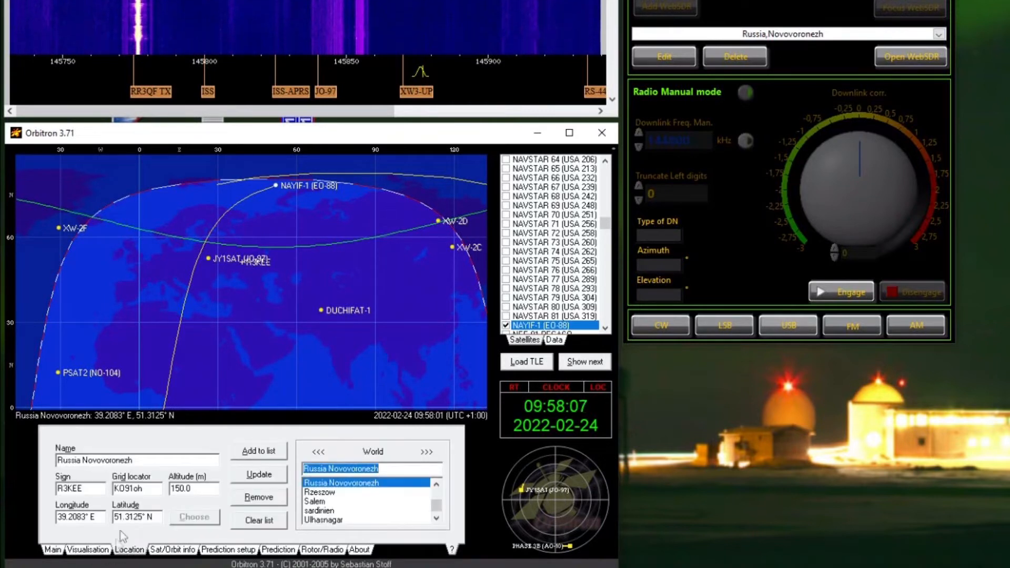
click(437, 520)
click(437, 519)
click(438, 485)
click(437, 485)
click(438, 485)
click(438, 485)
click(437, 485)
click(438, 485)
click(437, 486)
click(437, 486)
click(437, 485)
click(437, 485)
click(437, 486)
click(437, 485)
click(437, 485)
click(437, 485)
click(437, 485)
click(437, 485)
click(437, 485)
click(438, 485)
click(437, 519)
click(437, 519)
click(437, 519)
click(436, 520)
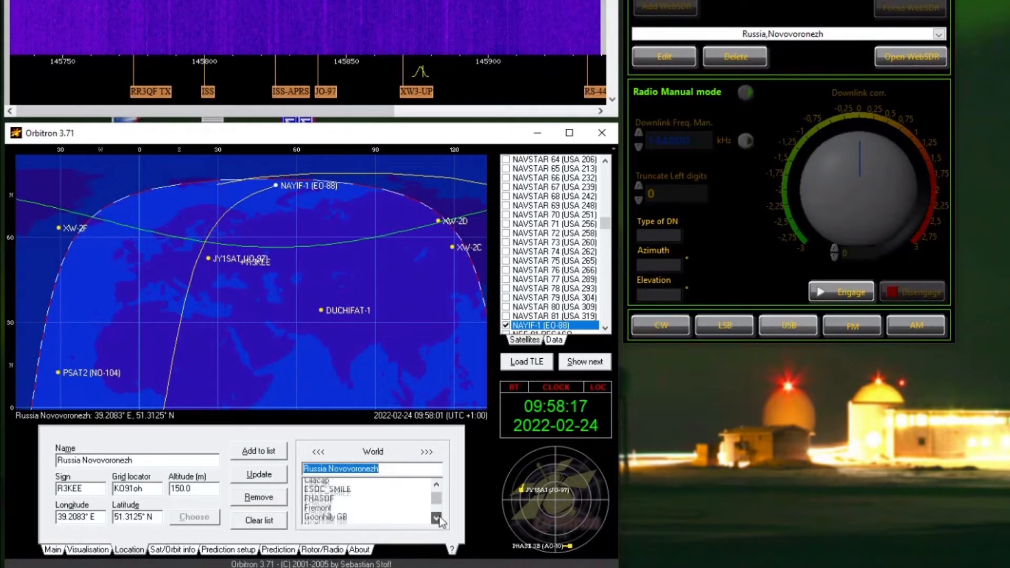
click(437, 519)
click(437, 520)
click(324, 501)
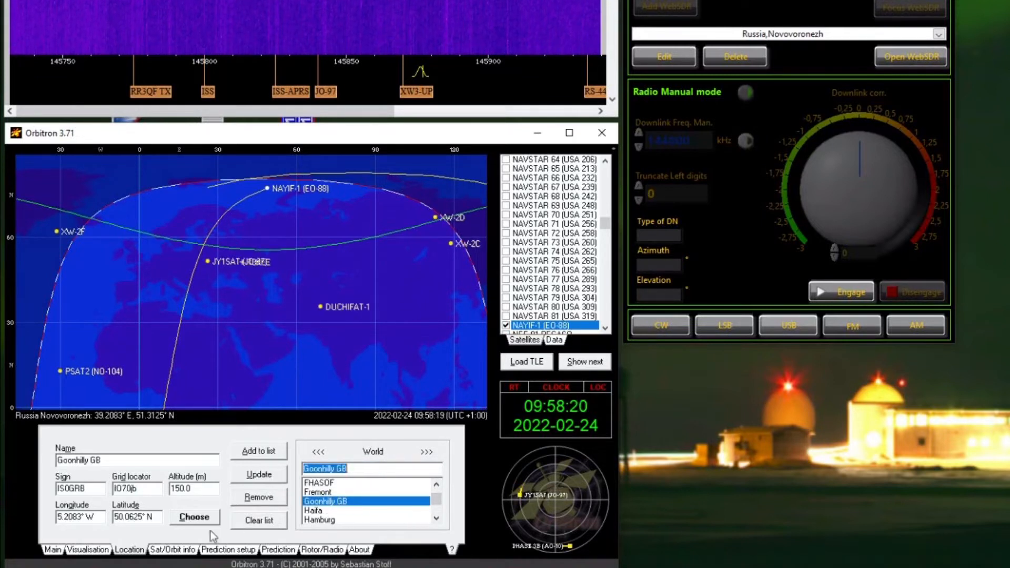
click(185, 517)
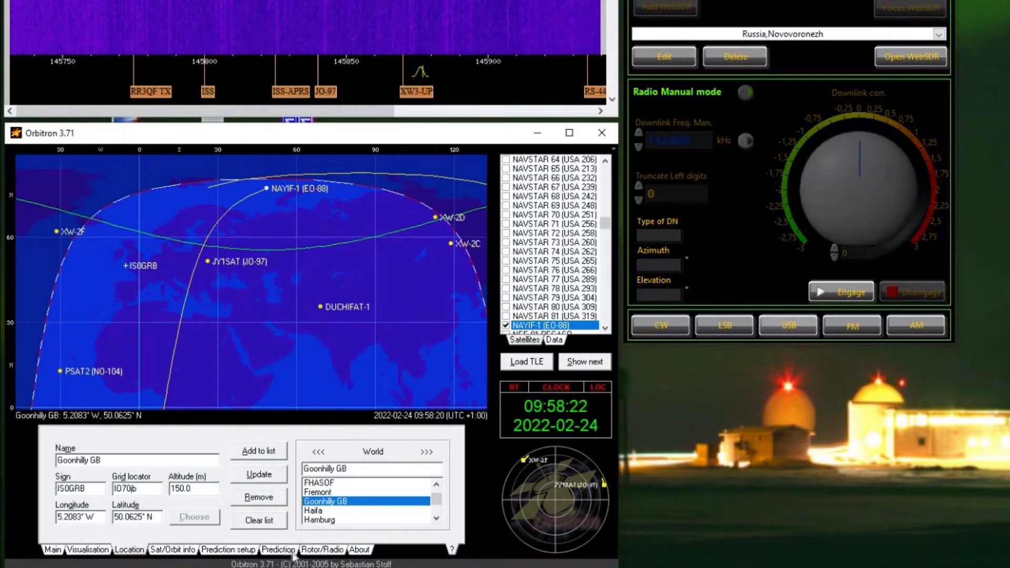
Step: Calculate the satellite pass predictions for the Goonhilly GB location
click(274, 550)
click(427, 505)
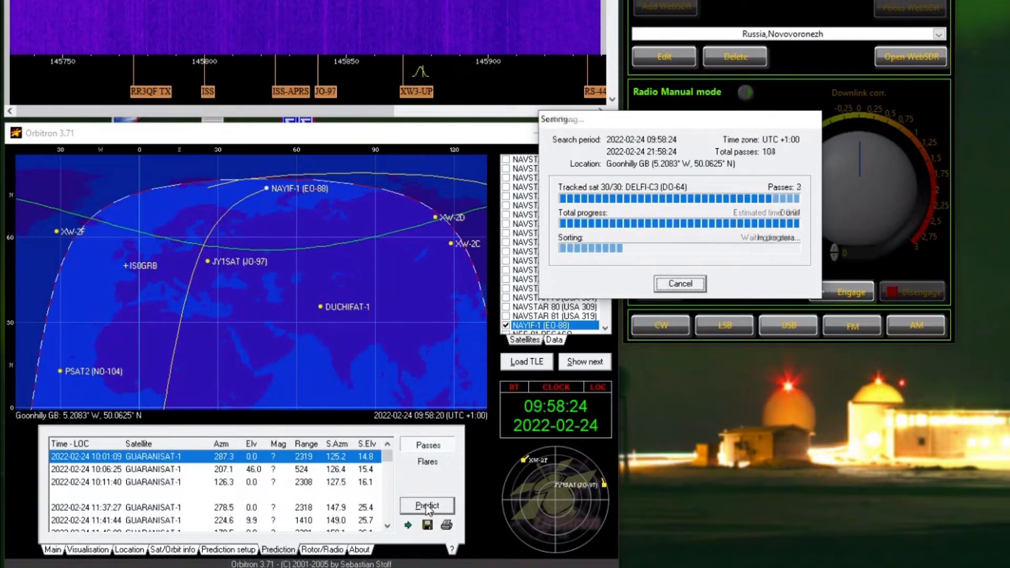
click(678, 284)
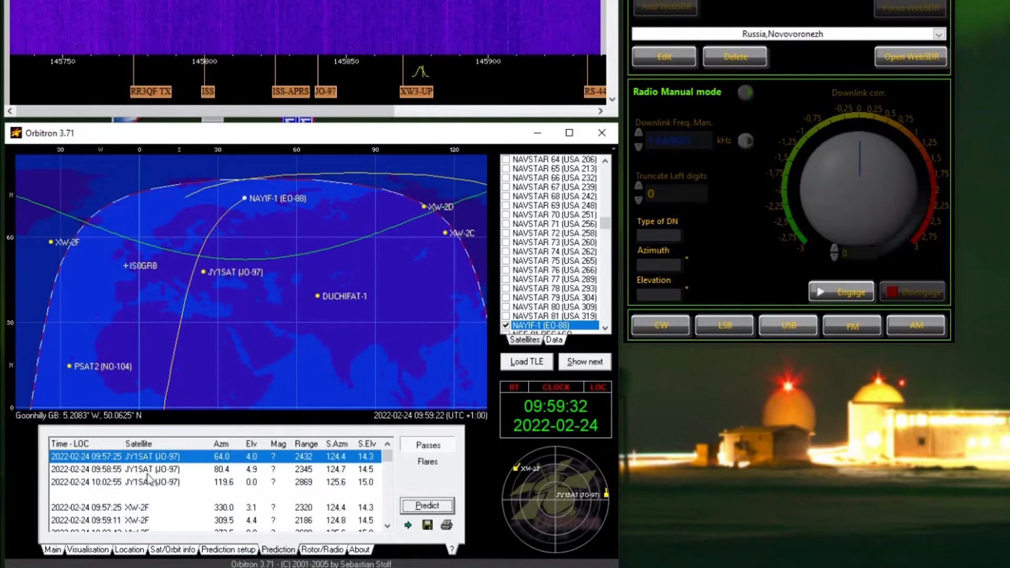
Step: Look through the predicted passes over Goonhilly GB and pick the NAYIF-1 (EO-88) pass at 11:40:08
scroll(388, 527, down, 5)
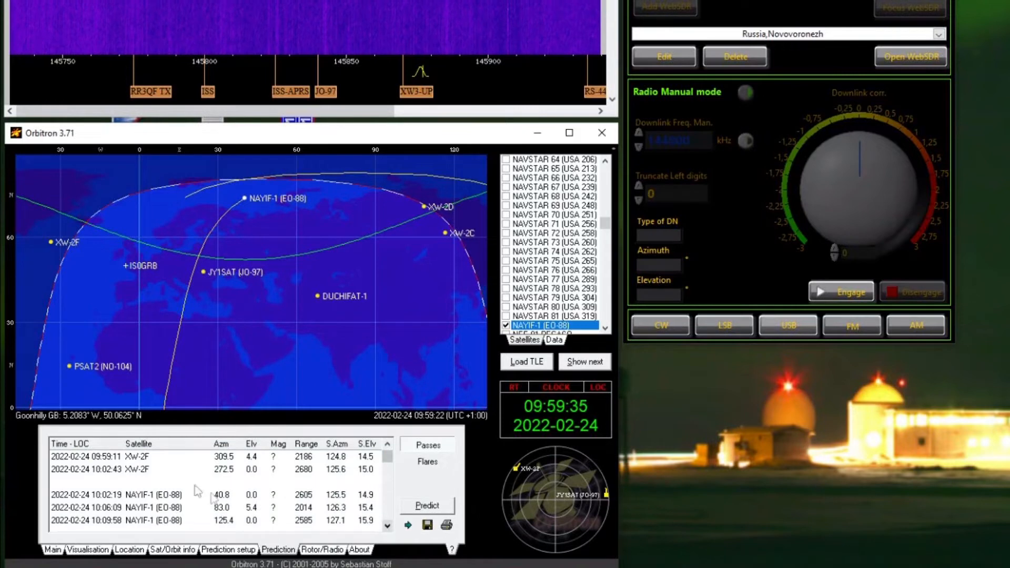
click(249, 508)
scroll(389, 526, down, 10)
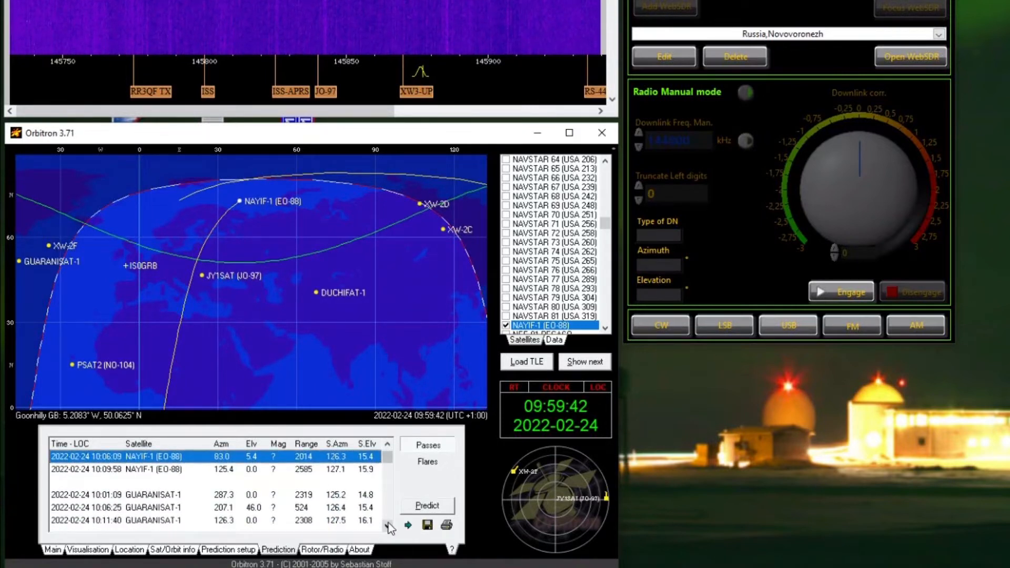
scroll(389, 526, down, 8)
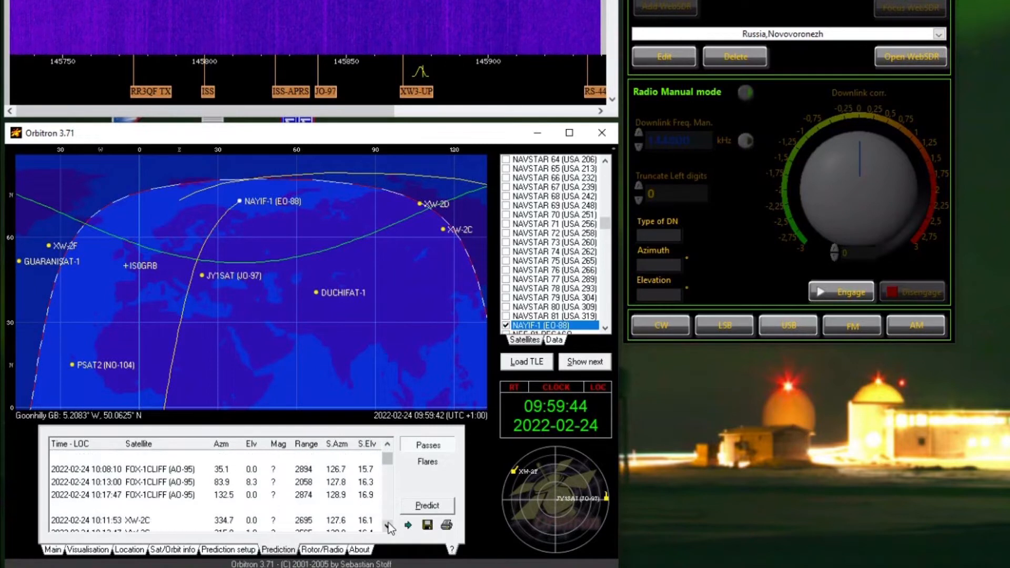
scroll(389, 526, down, 6)
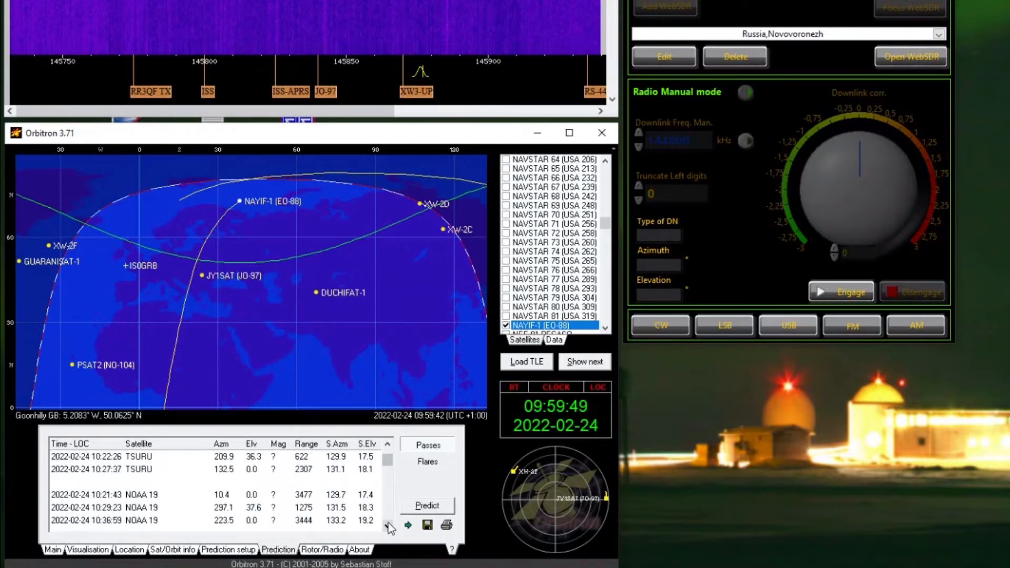
scroll(389, 528, down, 4)
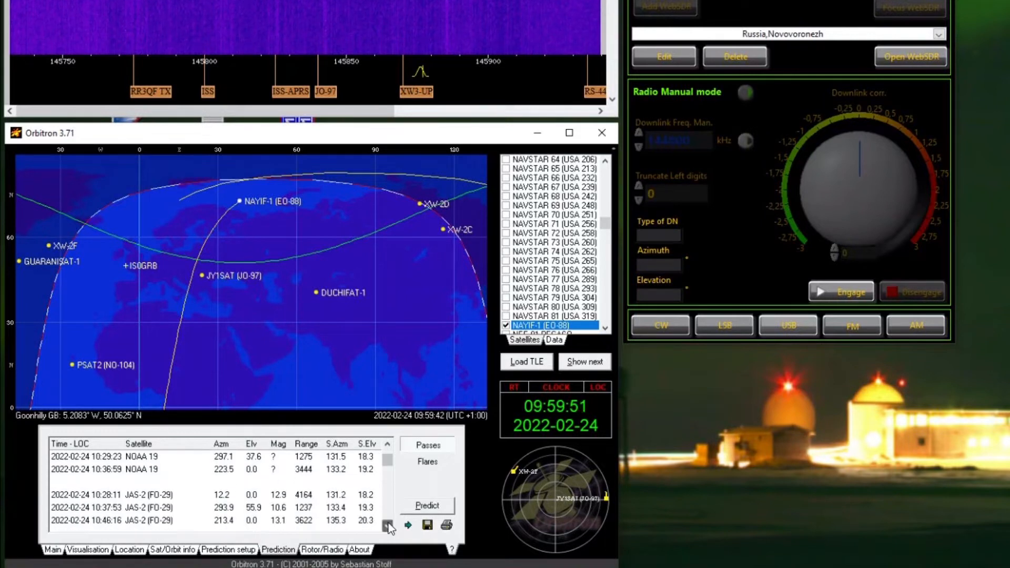
scroll(389, 528, down, 3)
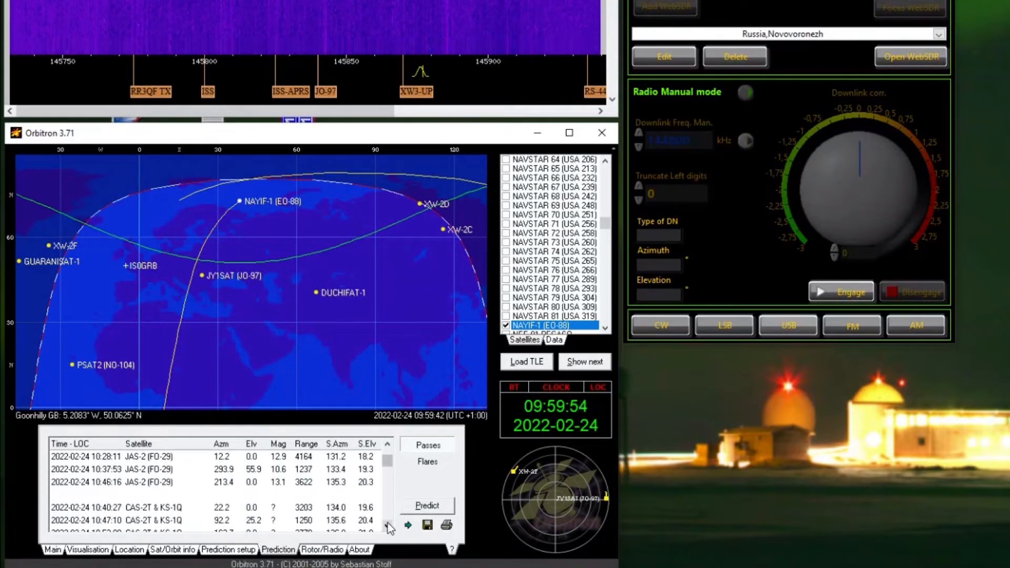
scroll(390, 528, down, 9)
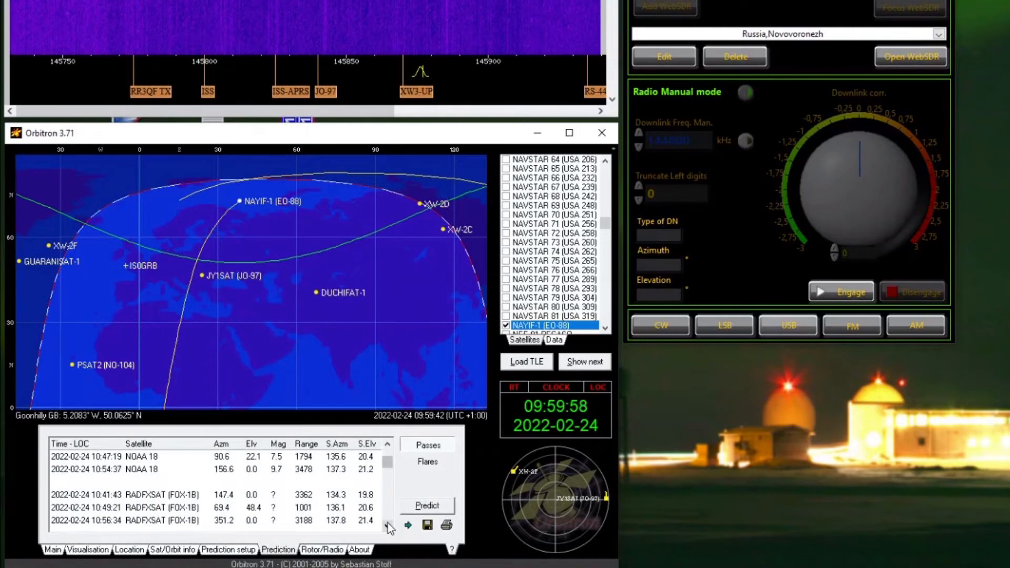
scroll(387, 523, down, 7)
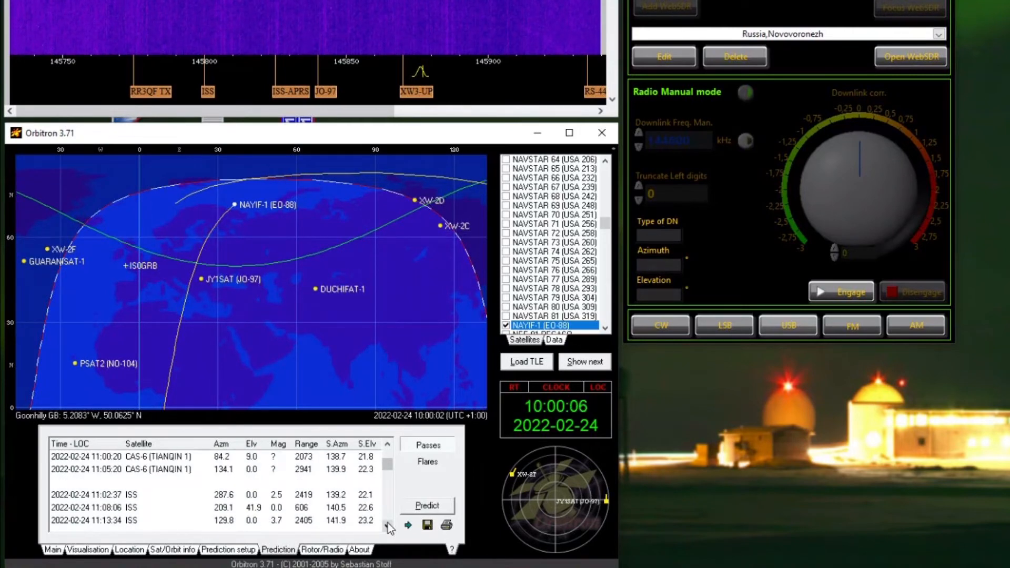
scroll(390, 528, down, 6)
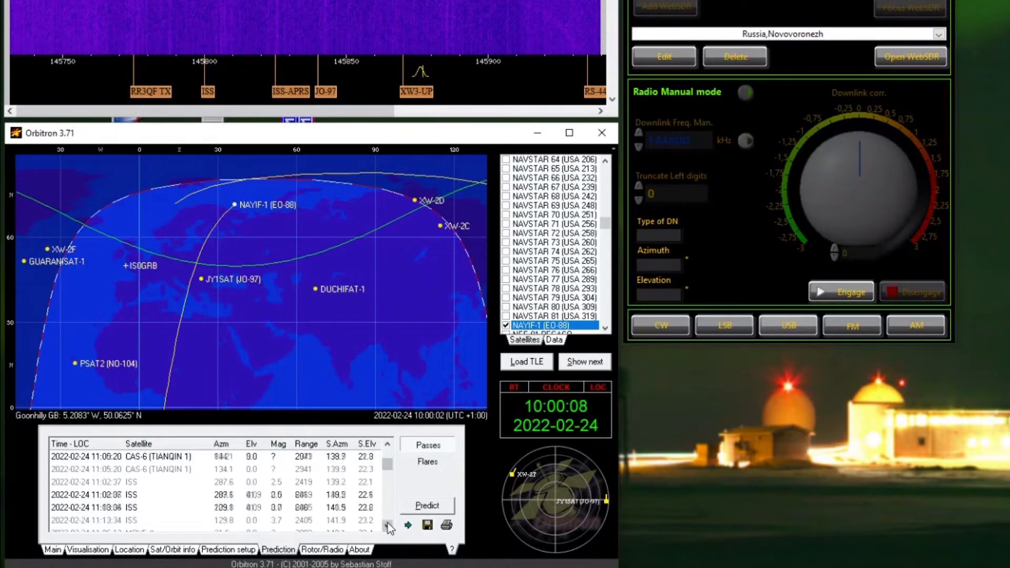
scroll(390, 528, down, 3)
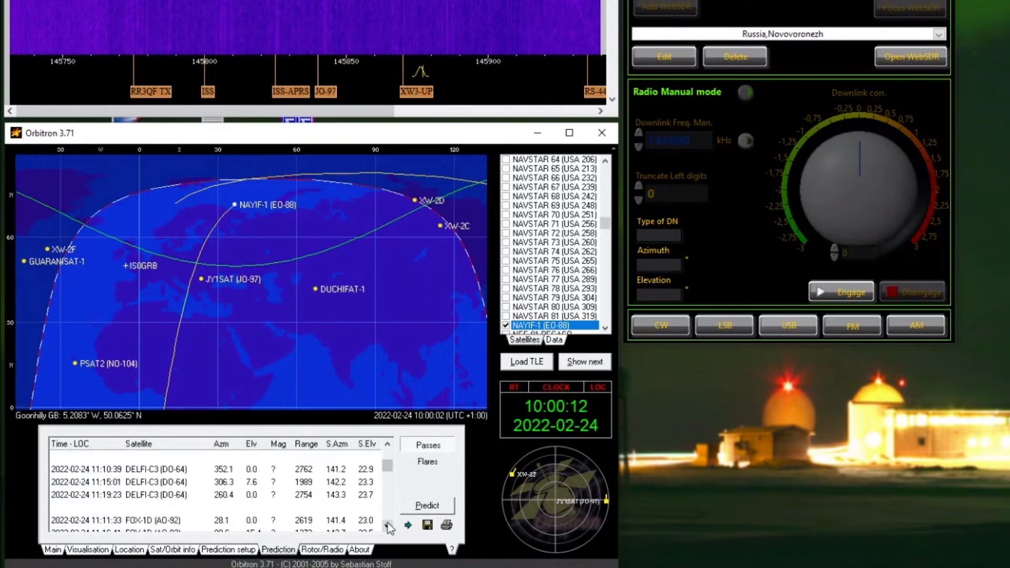
scroll(389, 528, down, 4)
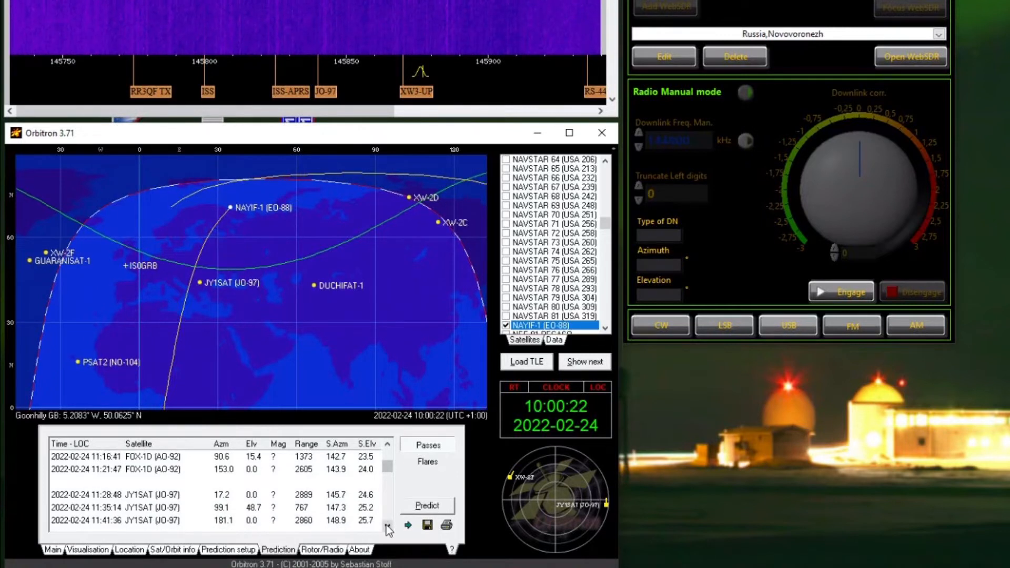
scroll(387, 528, down, 5)
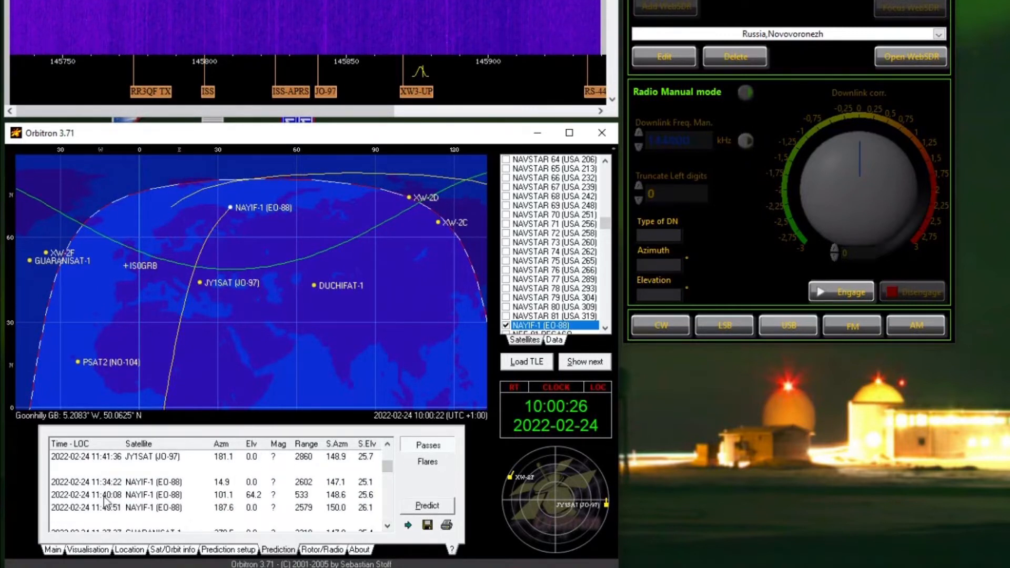
click(138, 495)
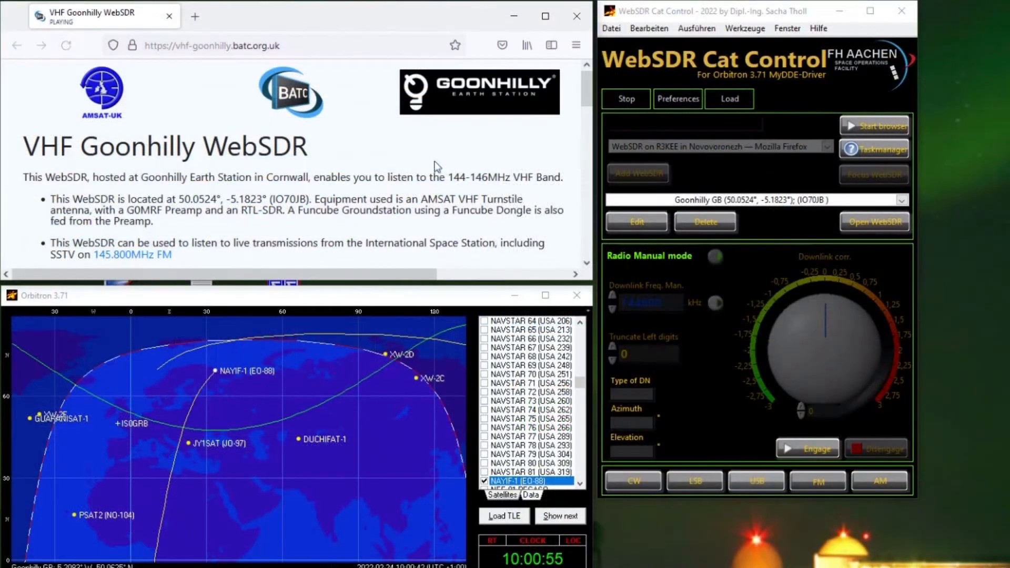
Step: Allow keyboard control on the VHF Goonhilly WebSDR page and return to its waterfall
scroll(500, 141, down, 10)
scroll(500, 140, up, 3)
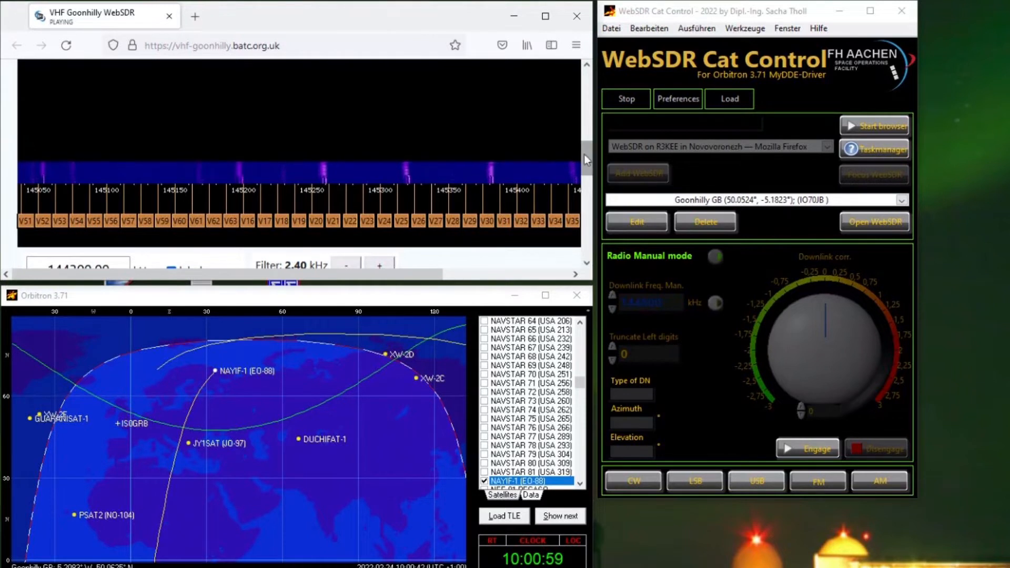
drag(589, 159, 579, 138)
click(251, 108)
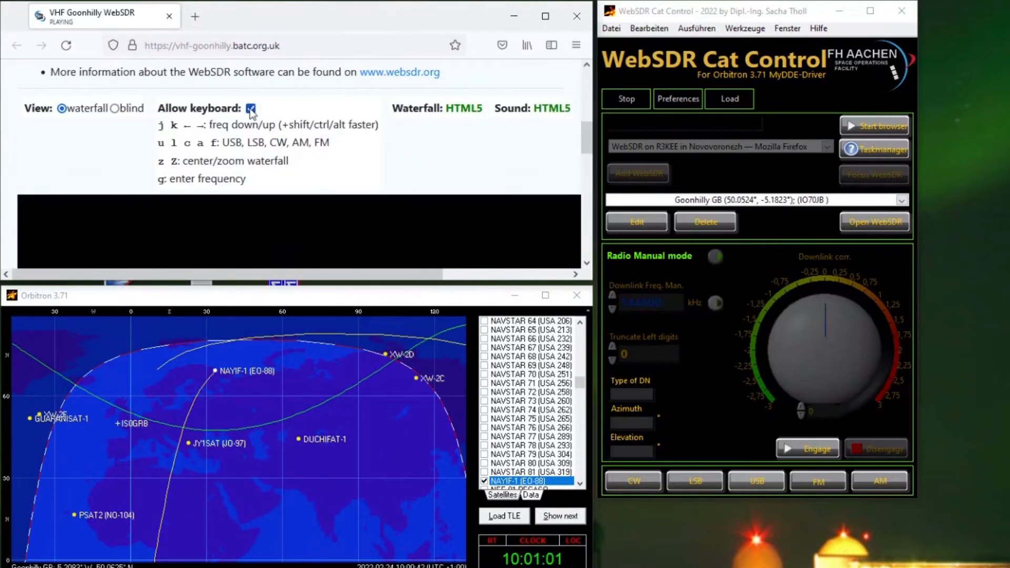
drag(588, 138, 585, 168)
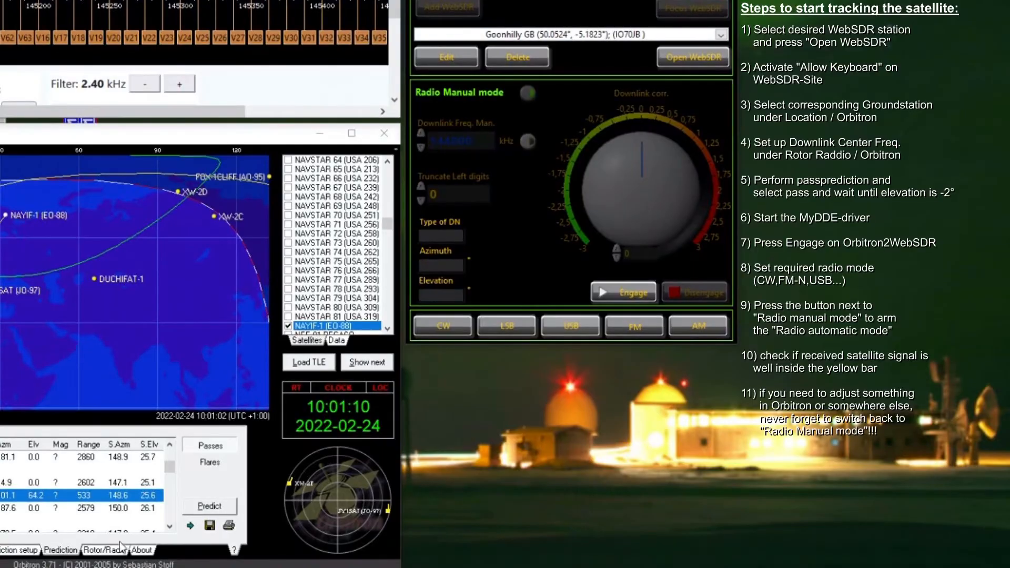
Step: Start Orbitron's MyDDE driver for NAYIF-1, place its client window below WebSDR Cat Control and engage the connection
click(121, 549)
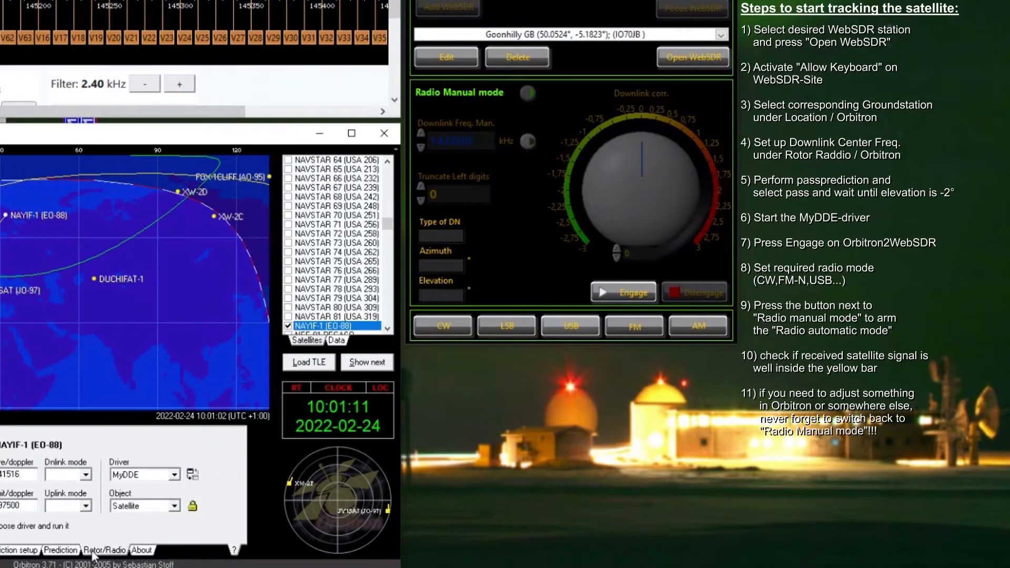
click(193, 476)
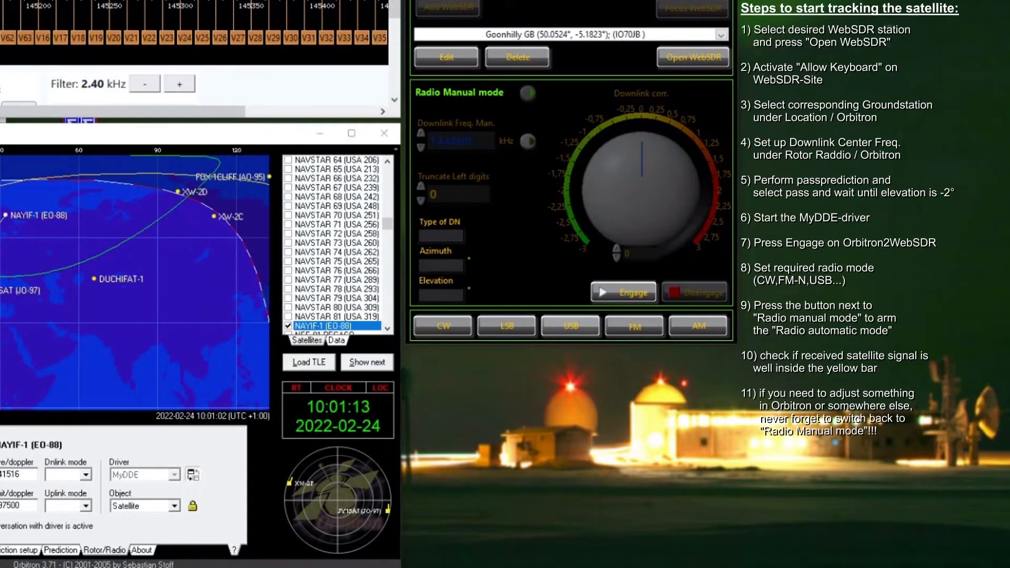
drag(1009, 253, 592, 359)
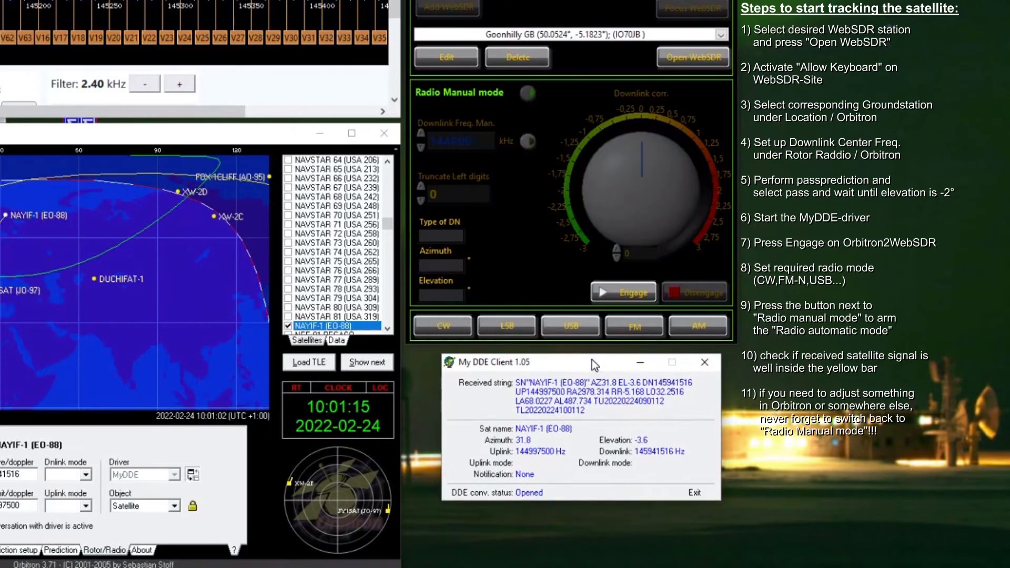
click(633, 292)
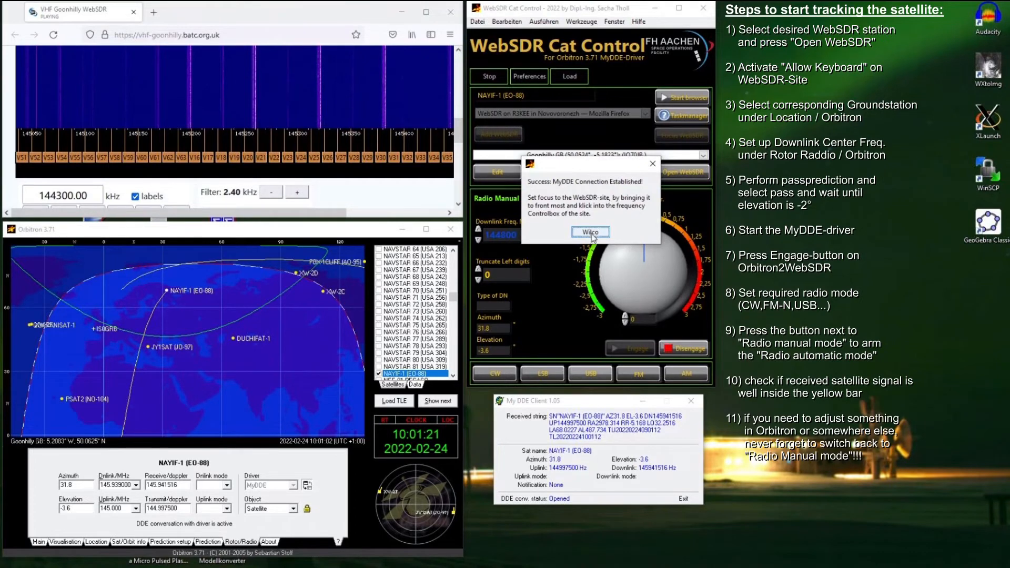
click(591, 233)
Step: Try to tune the Goonhilly WebSDR to the manual downlink frequency of 144800 kHz
scroll(305, 84, down, 3)
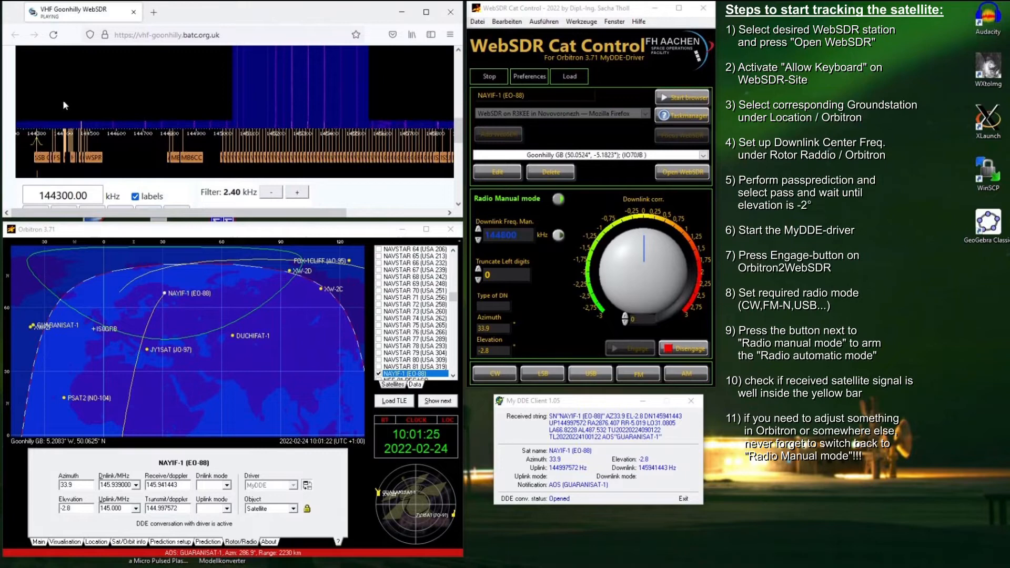
scroll(62, 99, up, 3)
scroll(185, 107, up, 3)
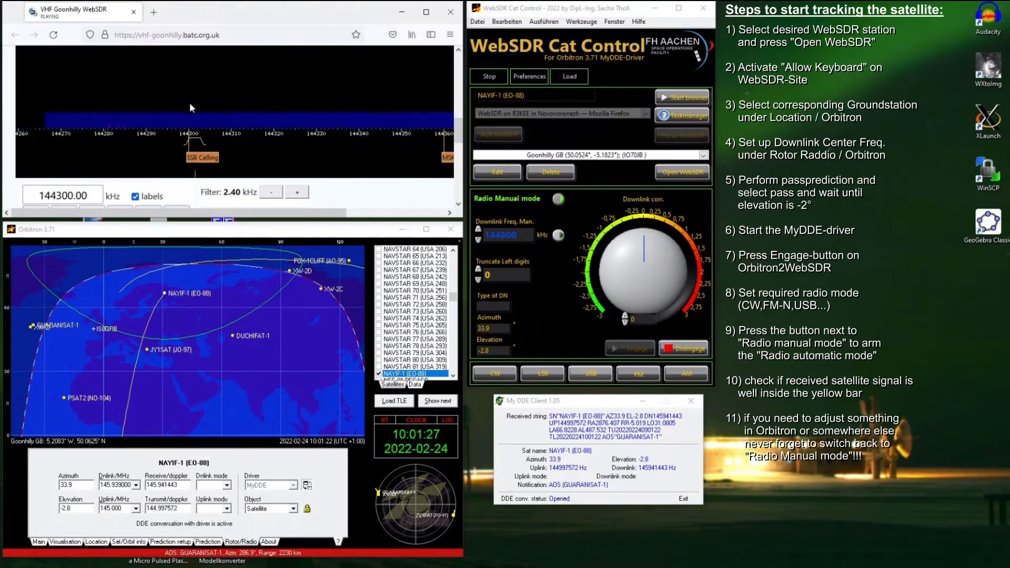
click(559, 242)
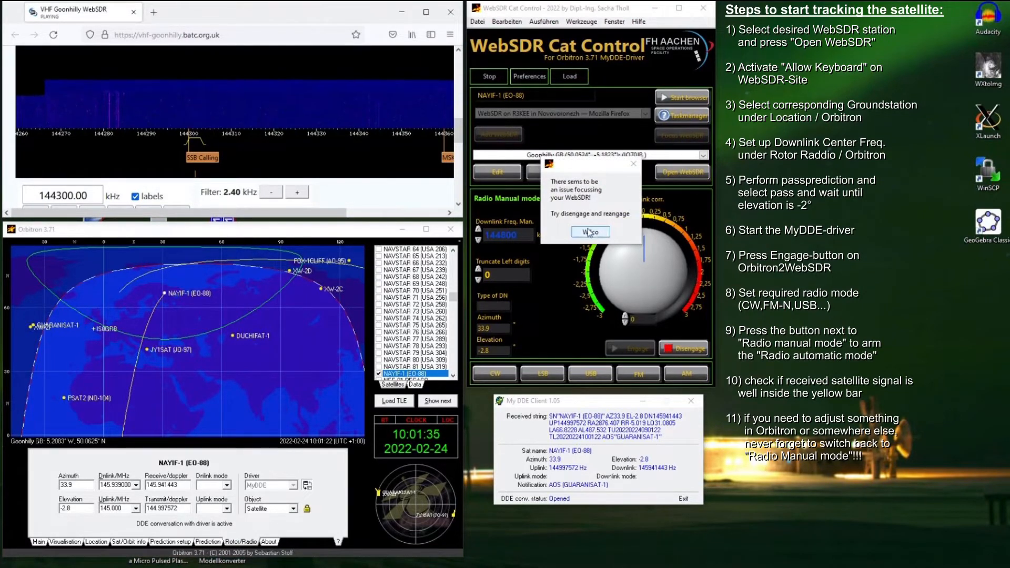
click(590, 232)
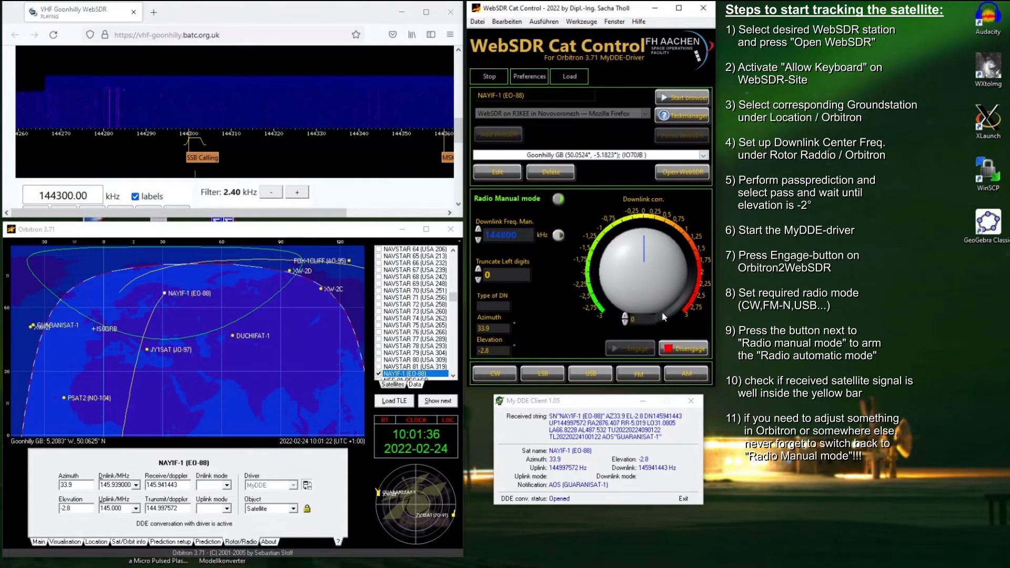
Step: Disengage the connection, restart Orbitron's MyDDE driver and engage WebSDR Cat Control again with the Goonhilly page focused
click(685, 349)
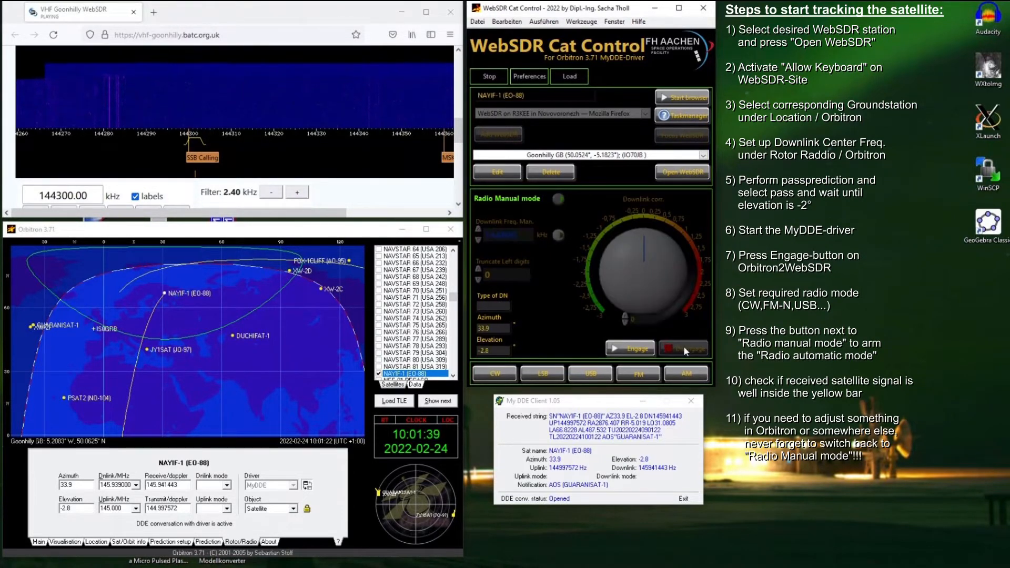
click(307, 486)
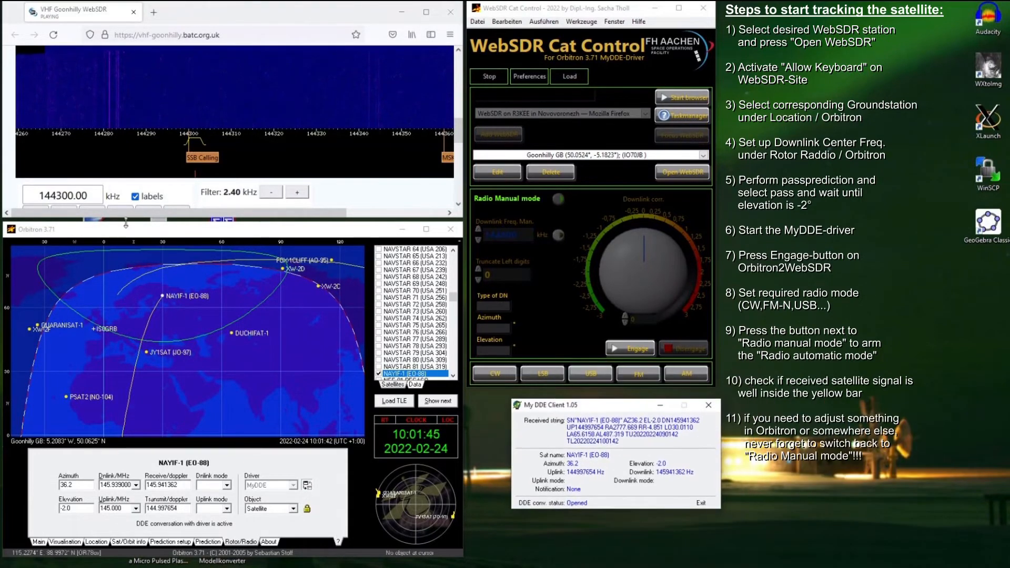
click(183, 193)
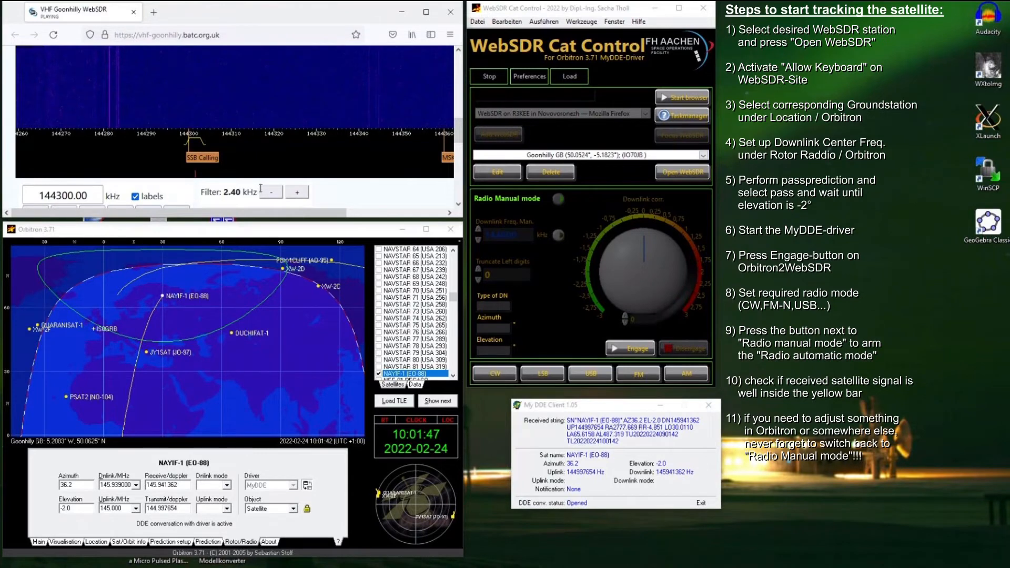
click(645, 349)
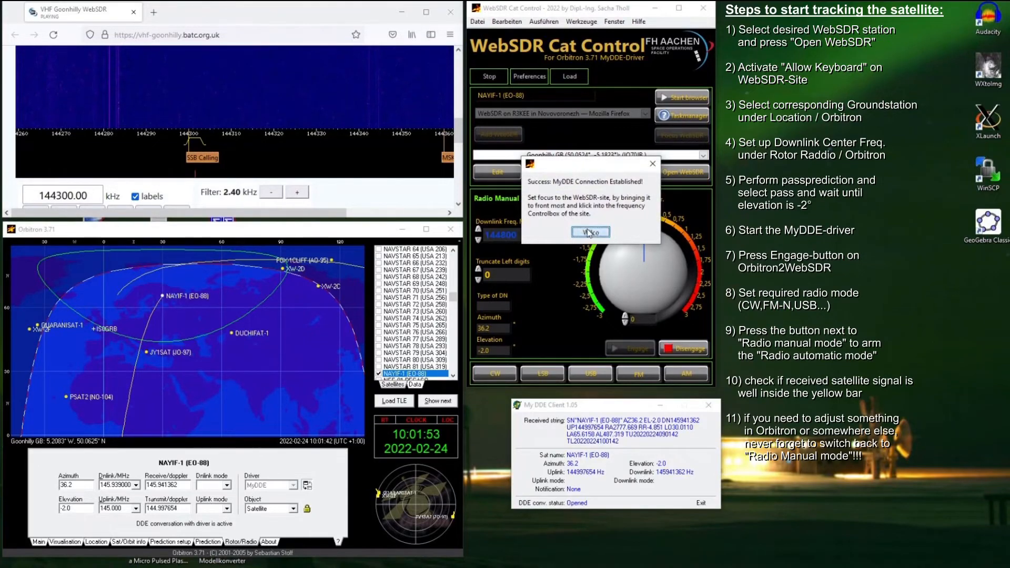
click(590, 233)
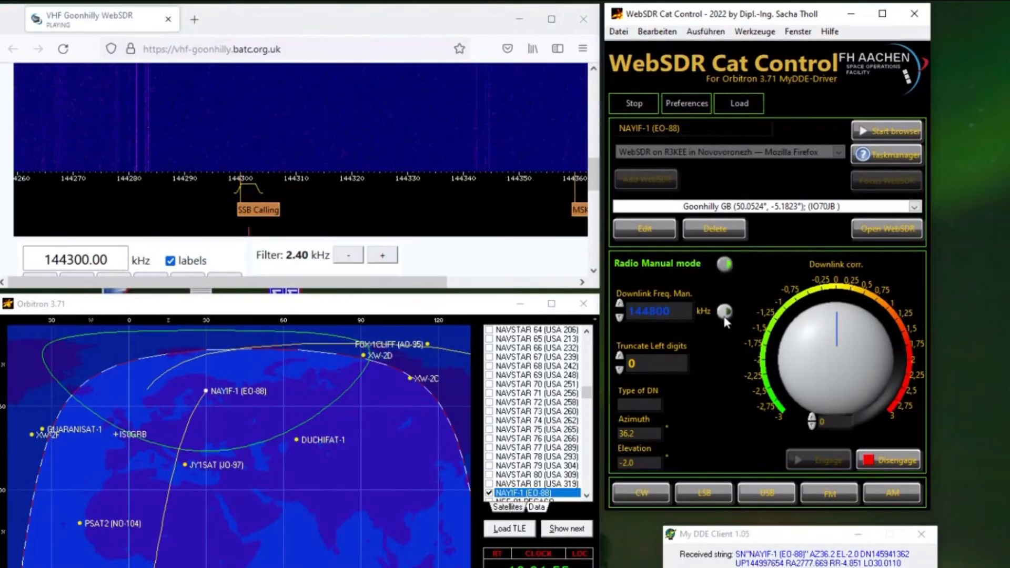
Step: Tune the Goonhilly WebSDR manually to 144800 kHz and set its radio mode to USB
click(393, 268)
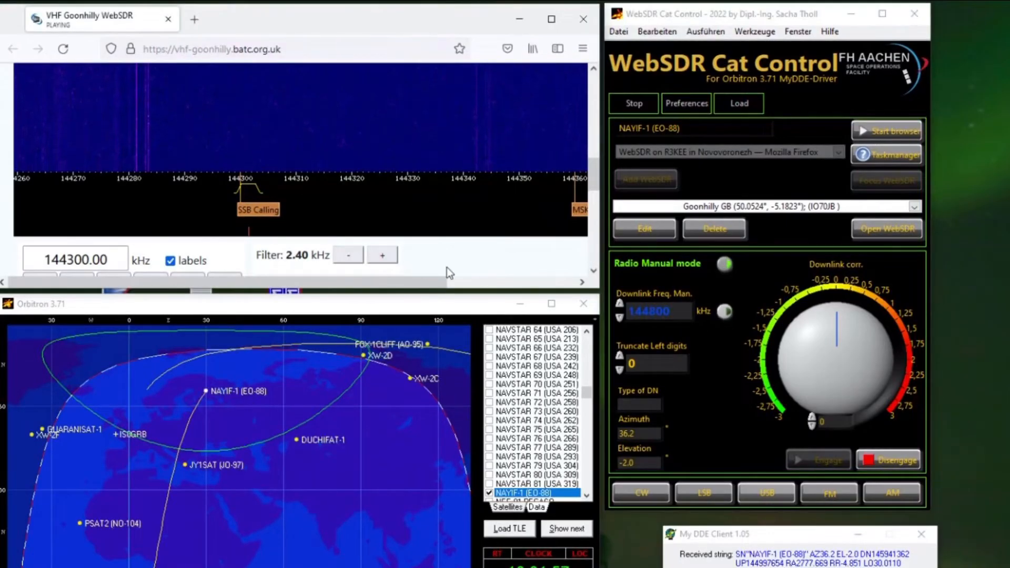
text(144800)
key(Return)
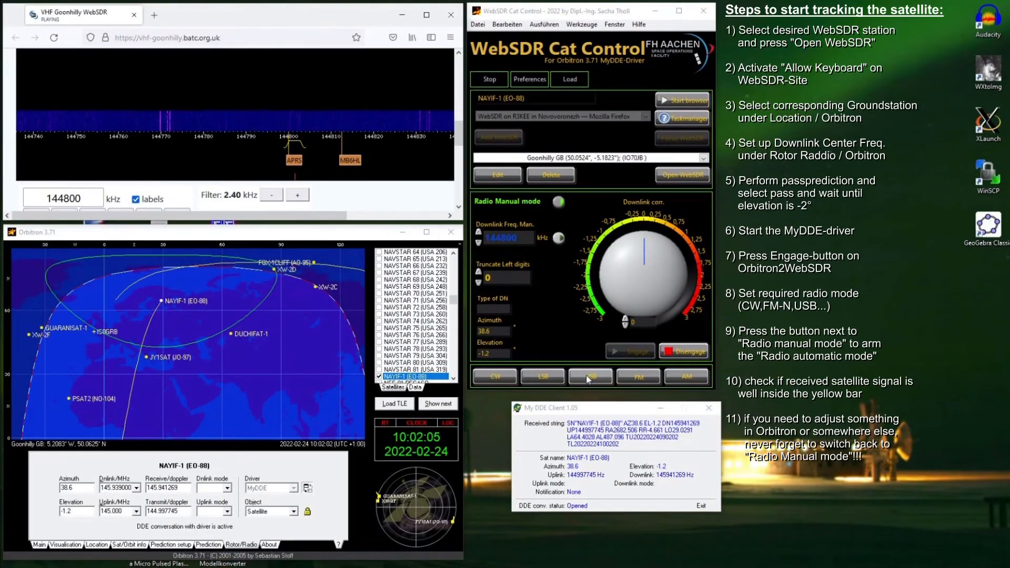
click(588, 377)
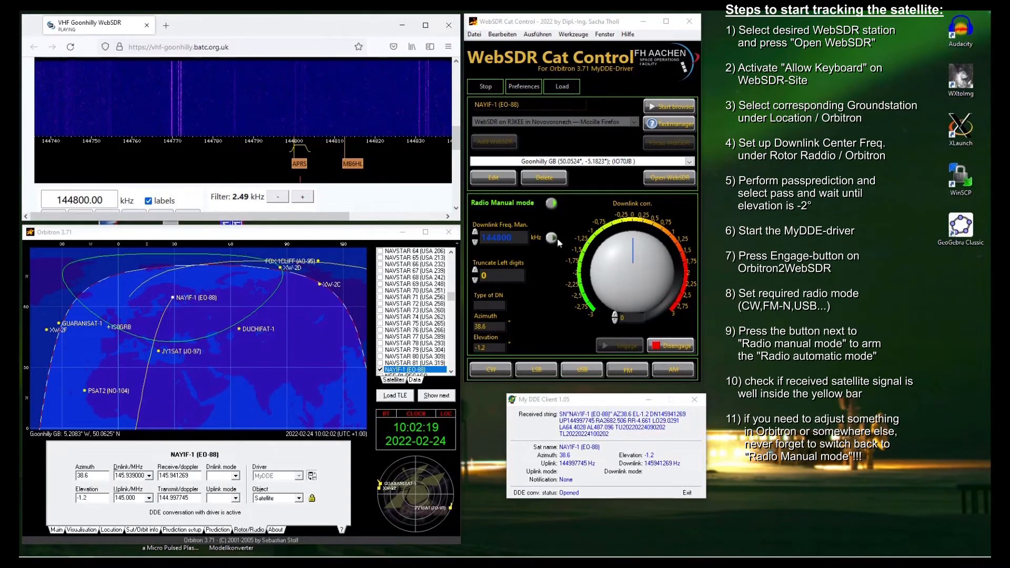
Step: Arm Radio automatic mode to follow NAYIF-1 and magnify the waterfall around the Nayif/EO-88 signal, pausing in manual mode meanwhile
click(550, 203)
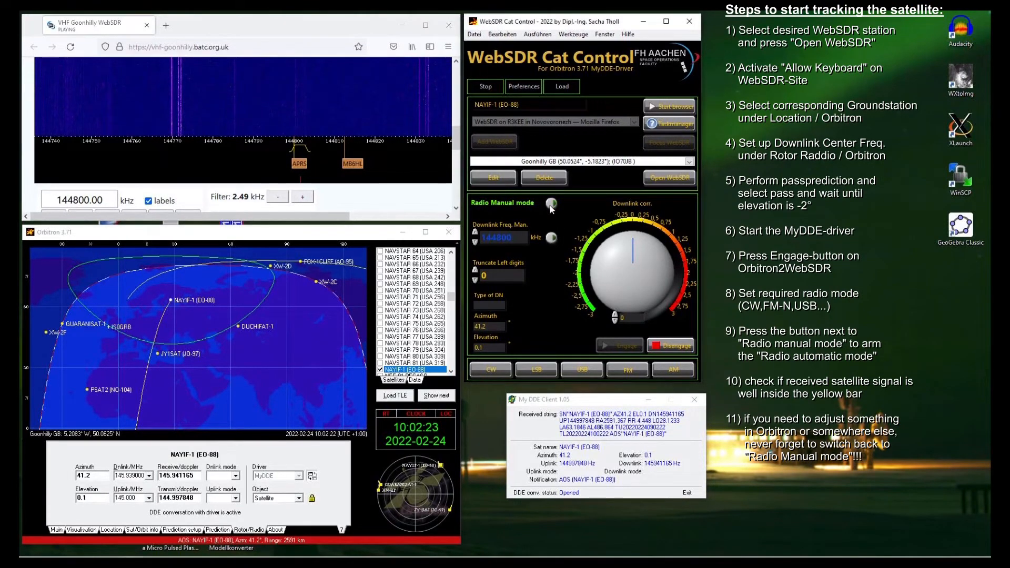
click(551, 206)
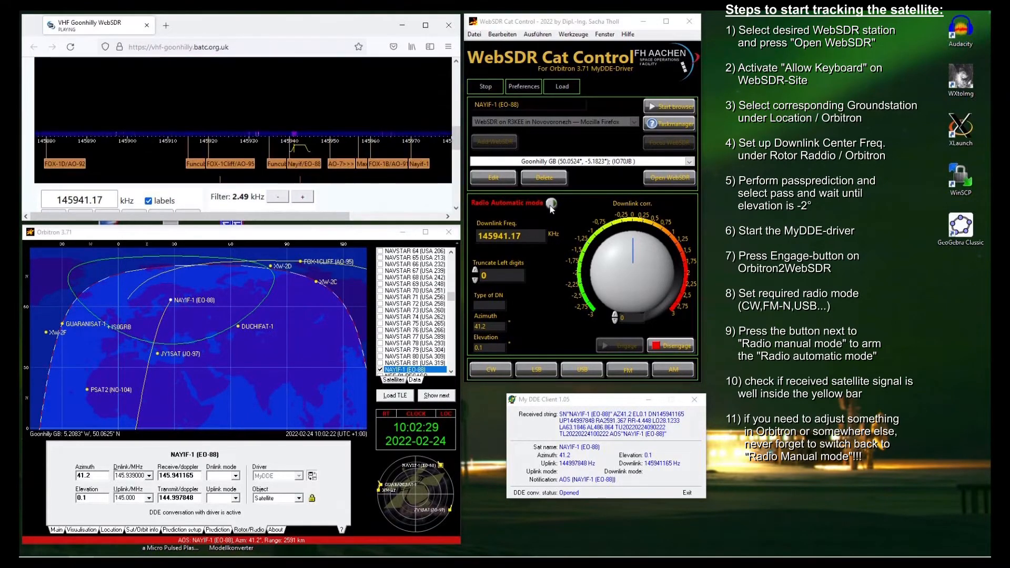
click(551, 205)
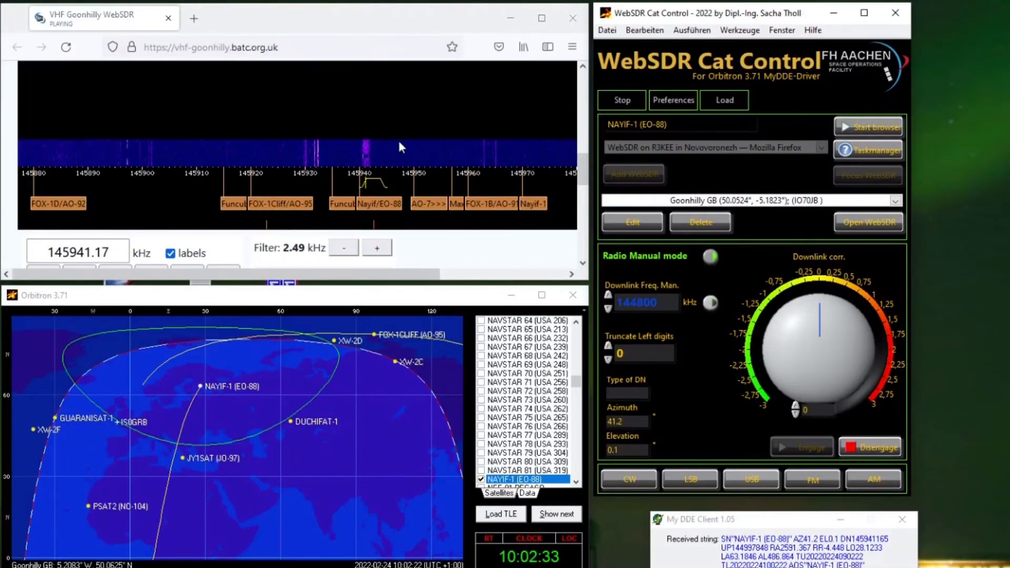
scroll(319, 116, up, 1)
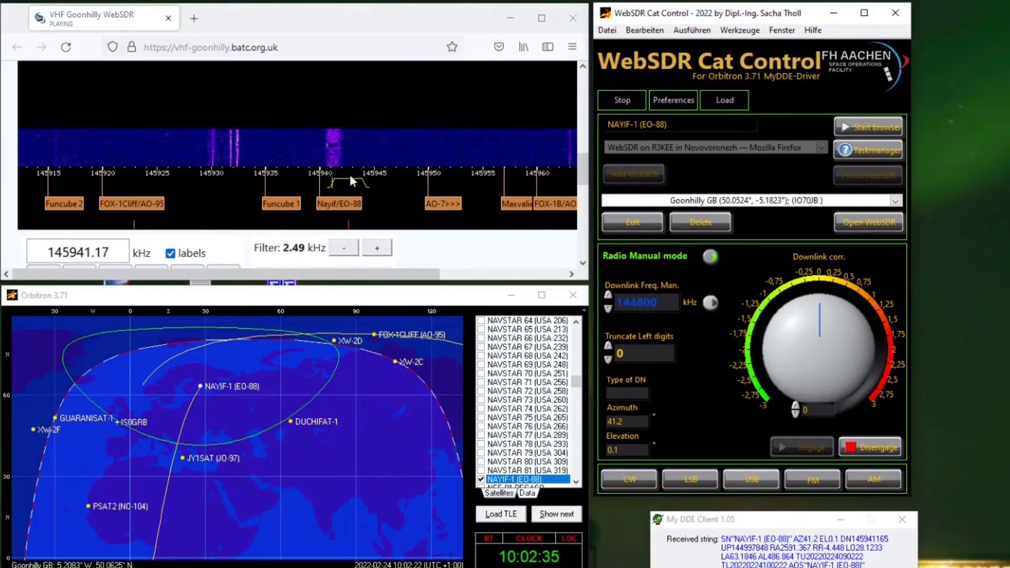
click(711, 257)
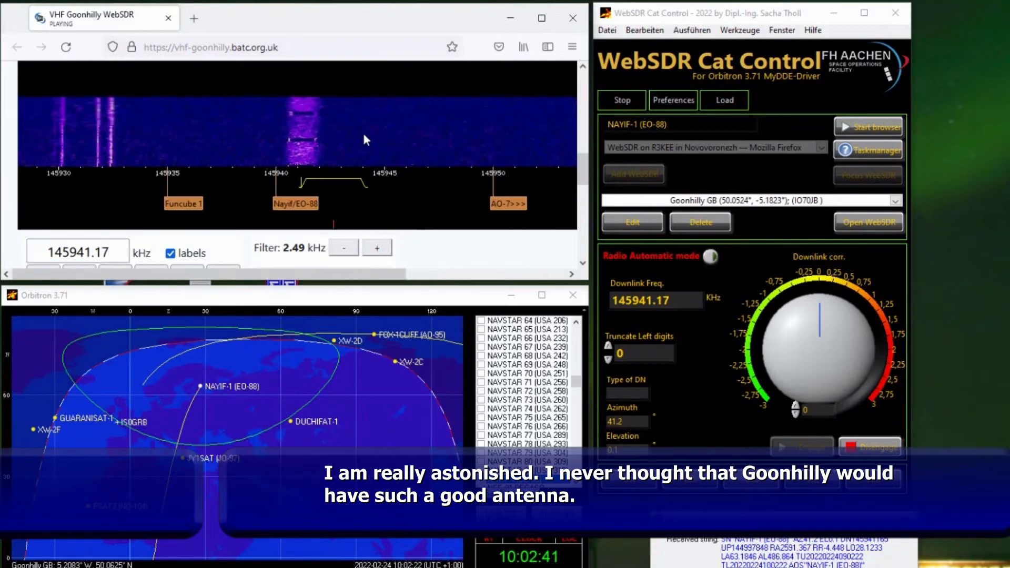
Step: Try a lower NAYIF-1 downlink frequency in Orbitron while in Radio manual mode and rearm automatic mode with it
click(710, 257)
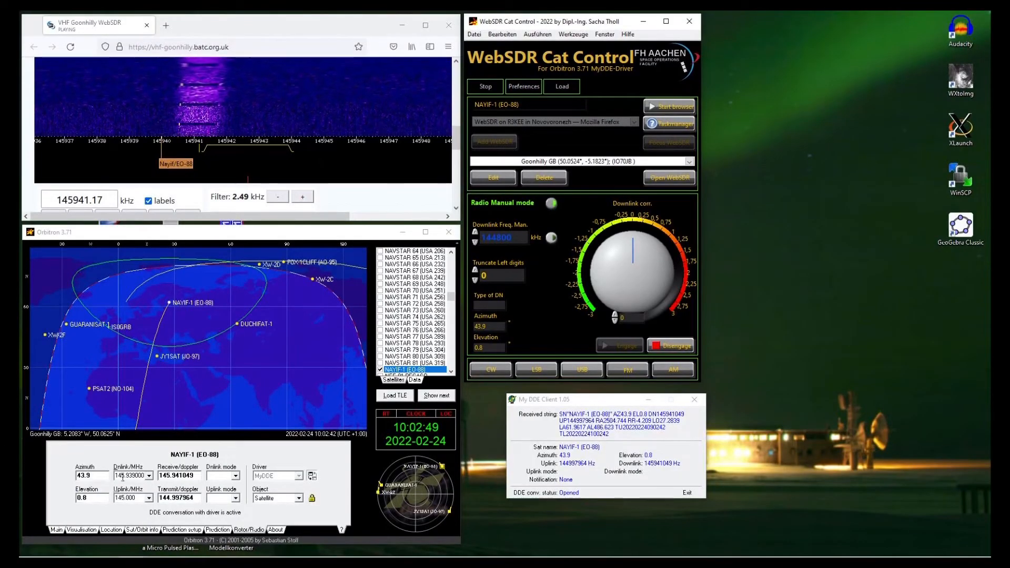
double_click(136, 476)
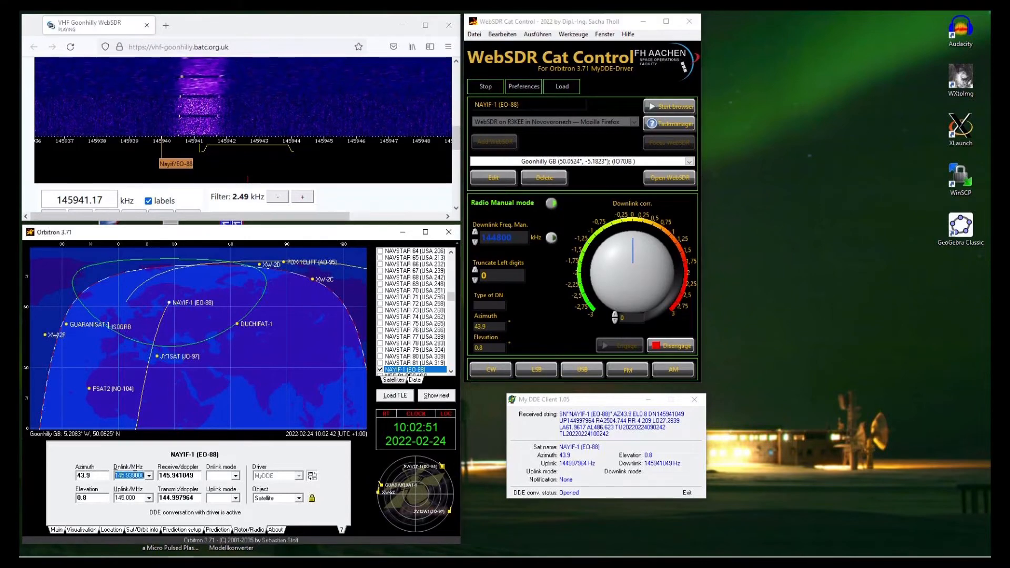
click(132, 475)
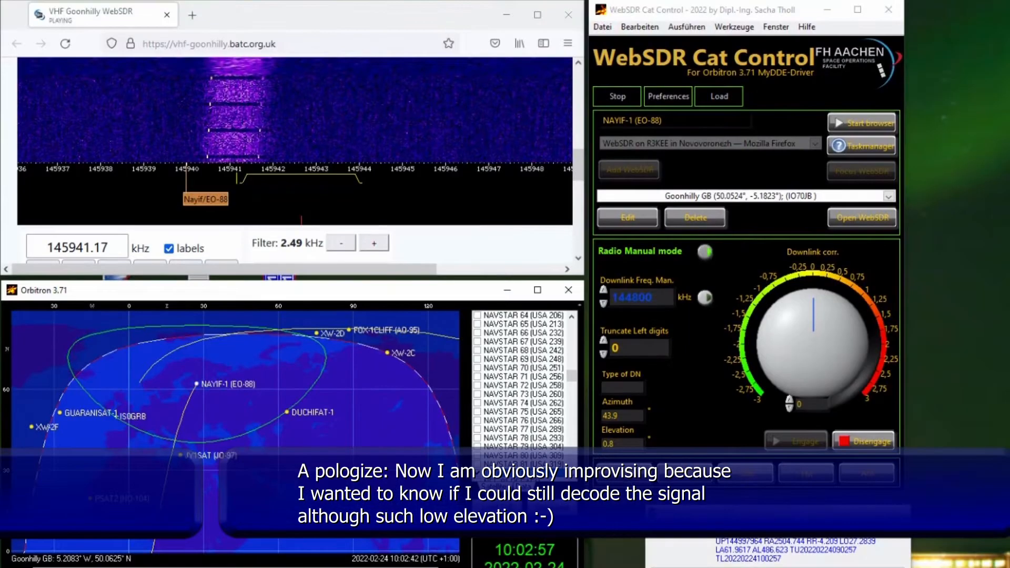
click(705, 253)
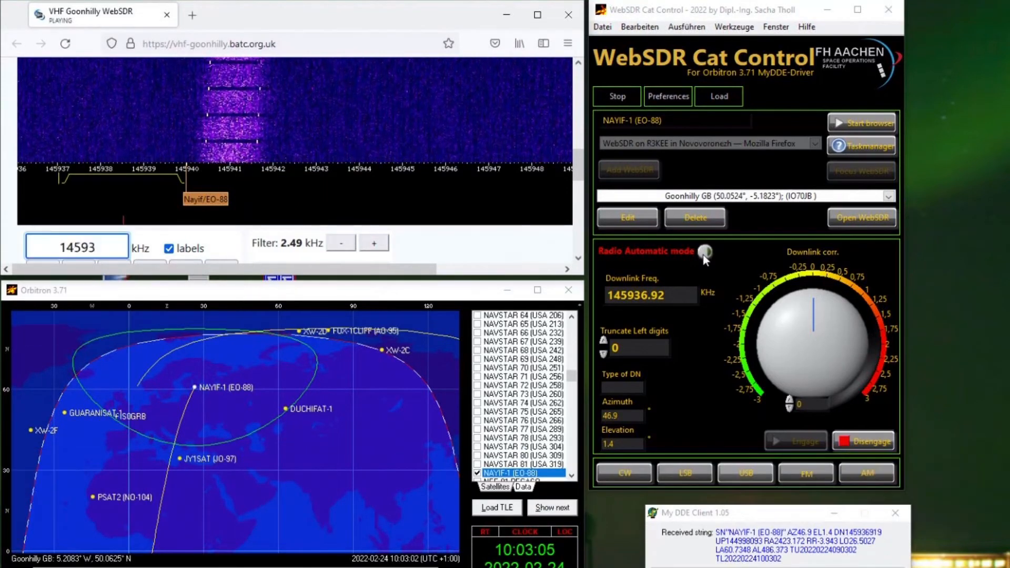
Step: Return to Radio manual mode, set NAYIF-1's downlink frequency in Orbitron to 145.938000 MHz and rearm automatic mode
click(704, 253)
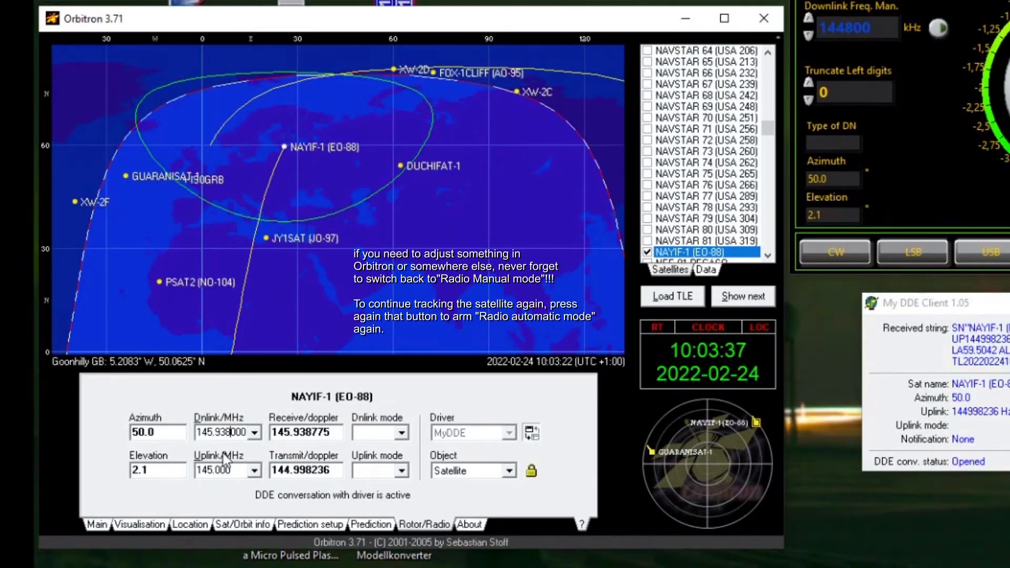
double_click(239, 469)
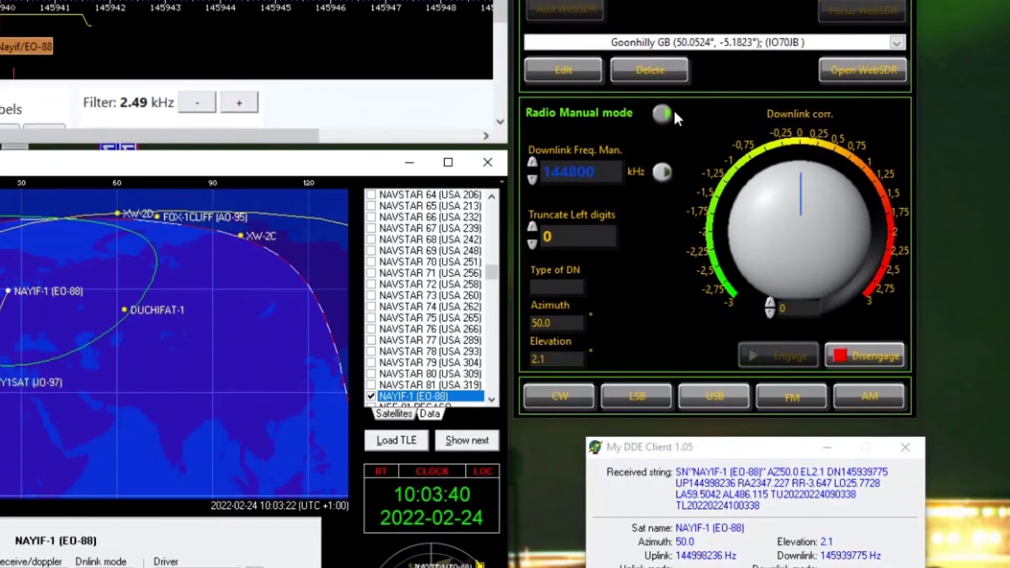
click(664, 113)
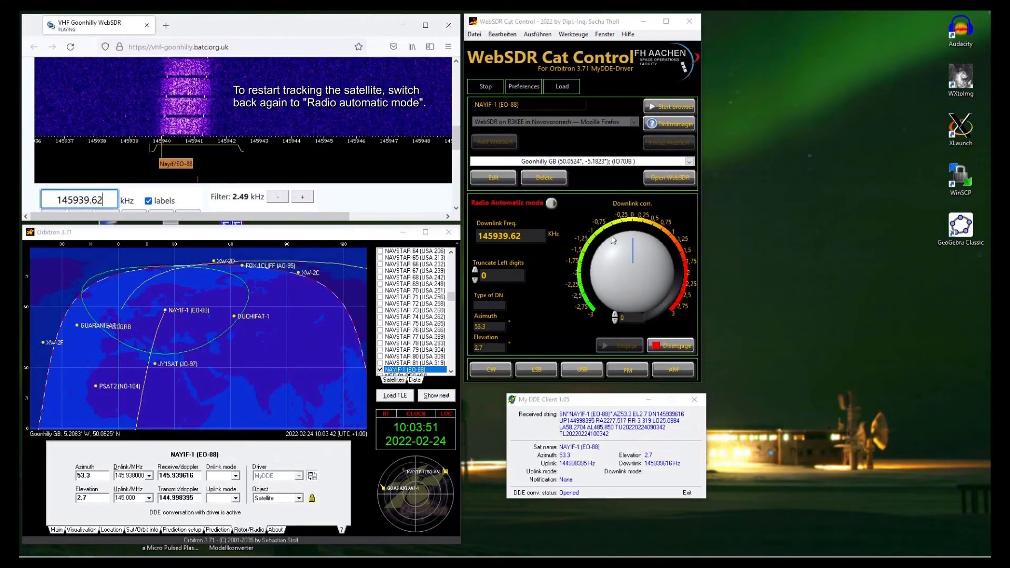
Step: Set the downlink correction to about -0.376 so the filter covers the NAYIF-1 signal, and switch back to Radio manual mode
click(621, 251)
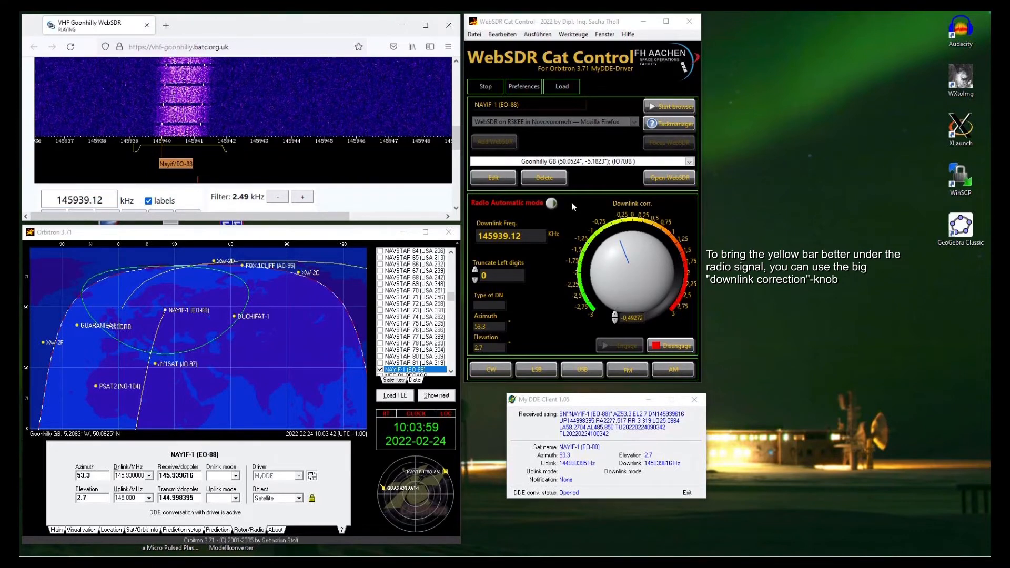
click(623, 239)
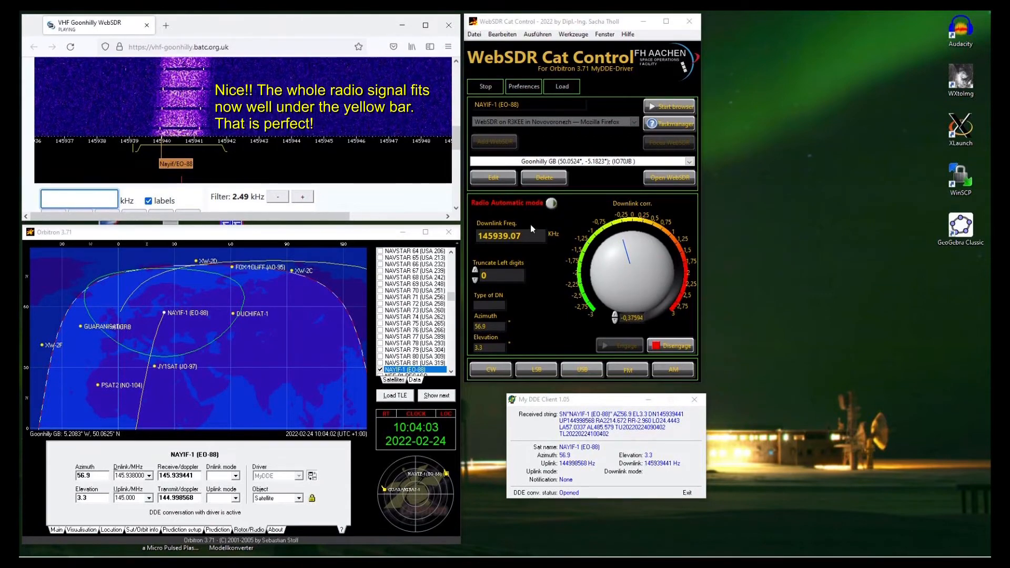
click(551, 203)
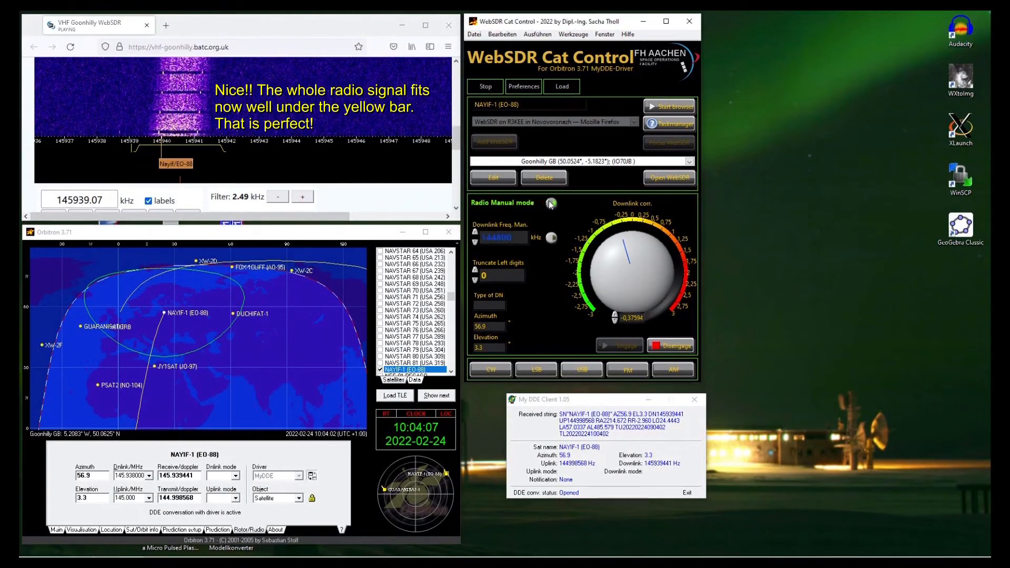
Step: In Amateur Radio Space Link Extension, choose the Nayif-1 Sat Dashboard mode, start its modem and minimize the window
click(484, 563)
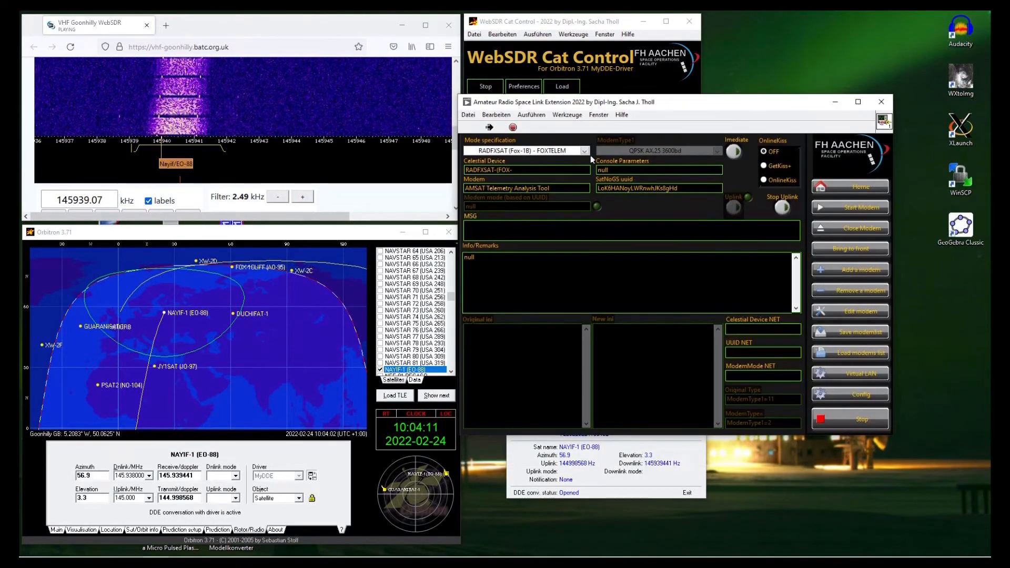
click(584, 151)
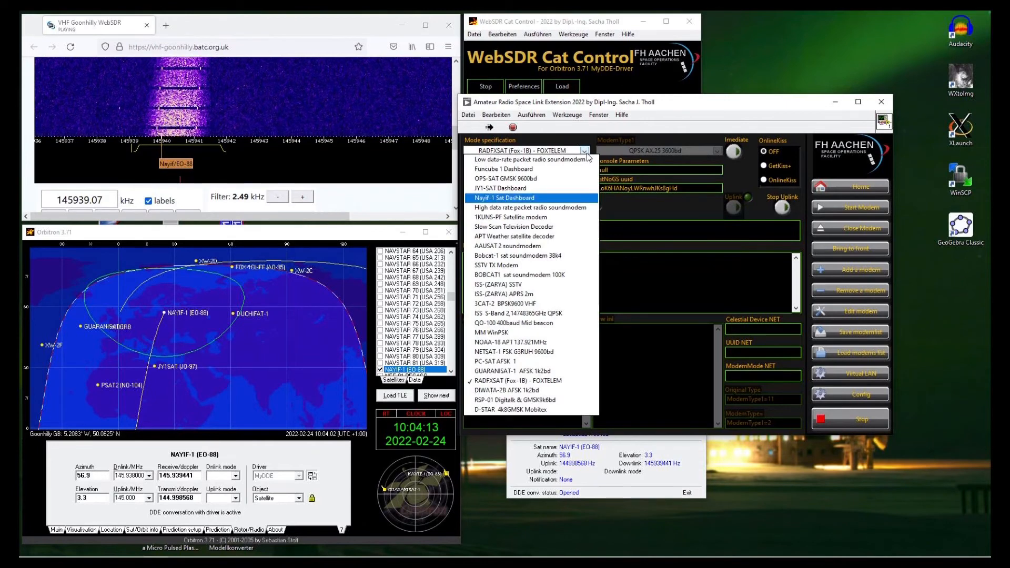
click(512, 198)
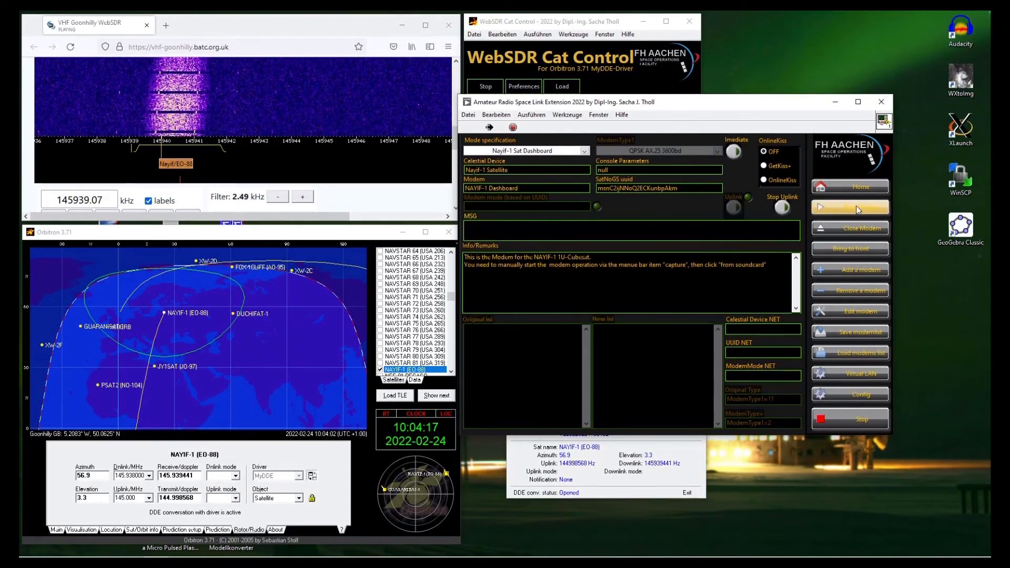
click(837, 104)
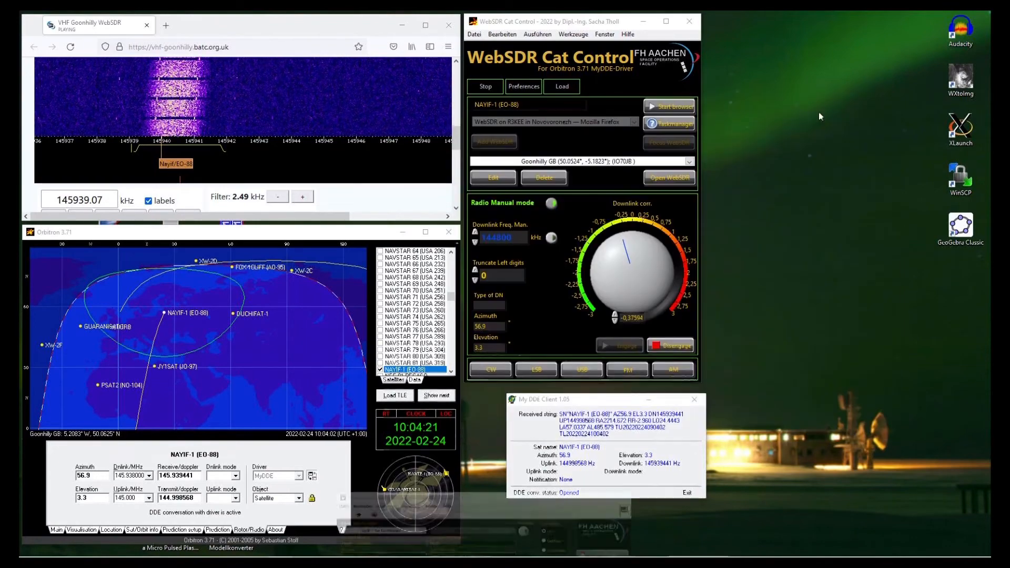
Step: Bring up the NAYIF-1 Dashboard, place it beside WebSDR Cat Control and start capturing from the soundcard
click(552, 556)
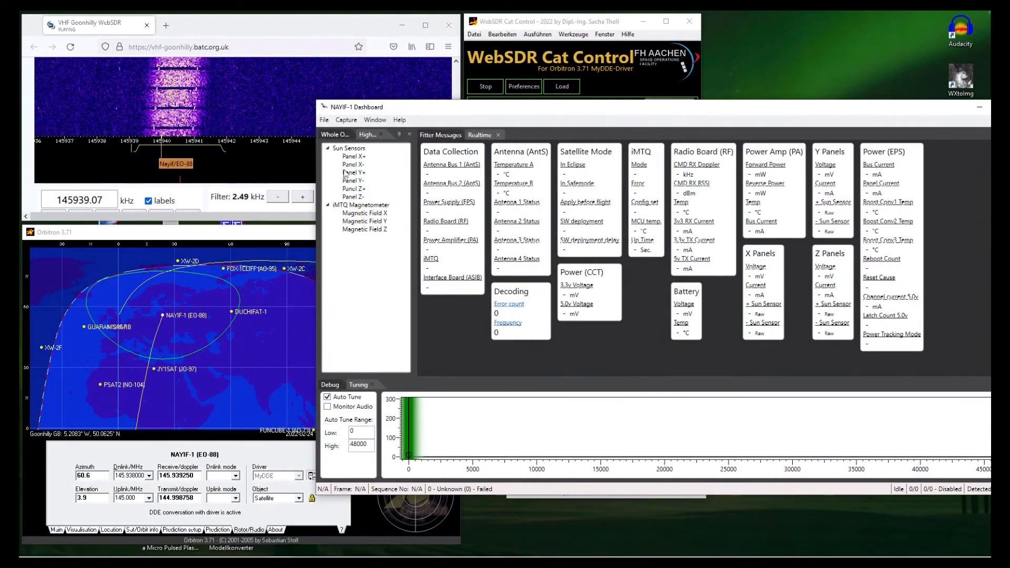
drag(314, 174, 699, 174)
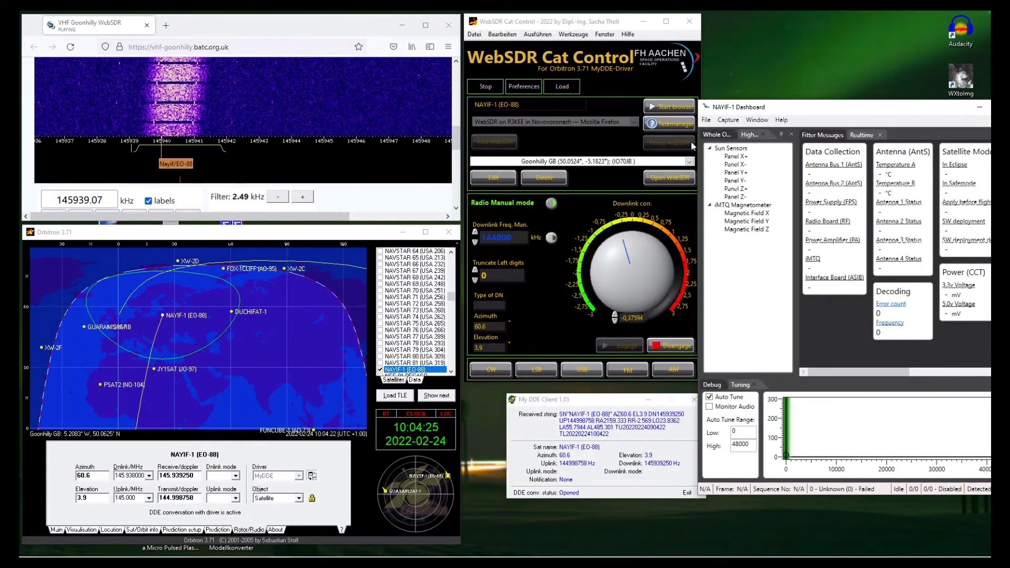
click(726, 121)
click(741, 132)
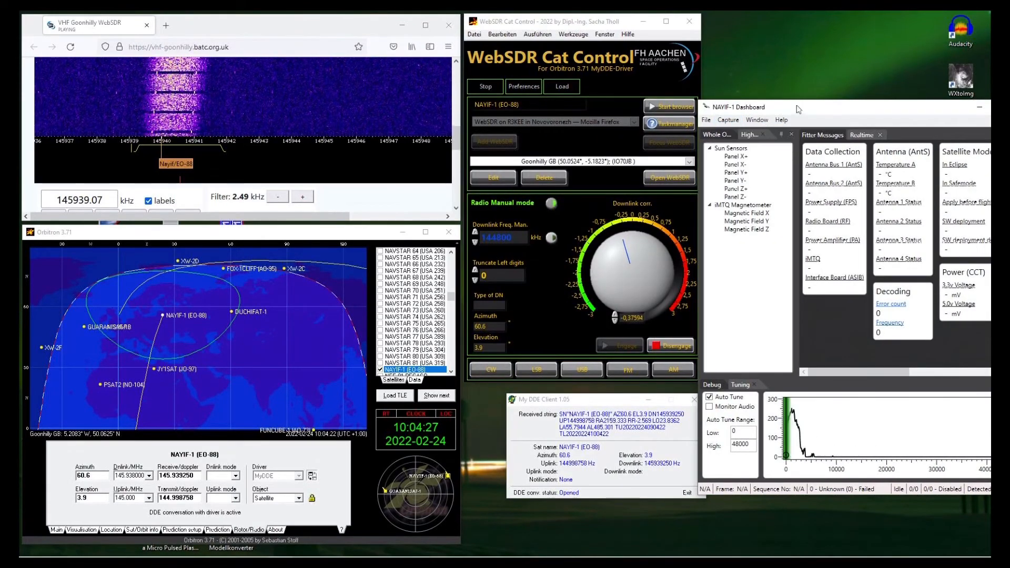
drag(859, 109, 863, 21)
Step: Arm Radio automatic mode for NAYIF-1 and enlarge the dashboard's telemetry area by heightening the window and narrowing its sensor tree
click(551, 203)
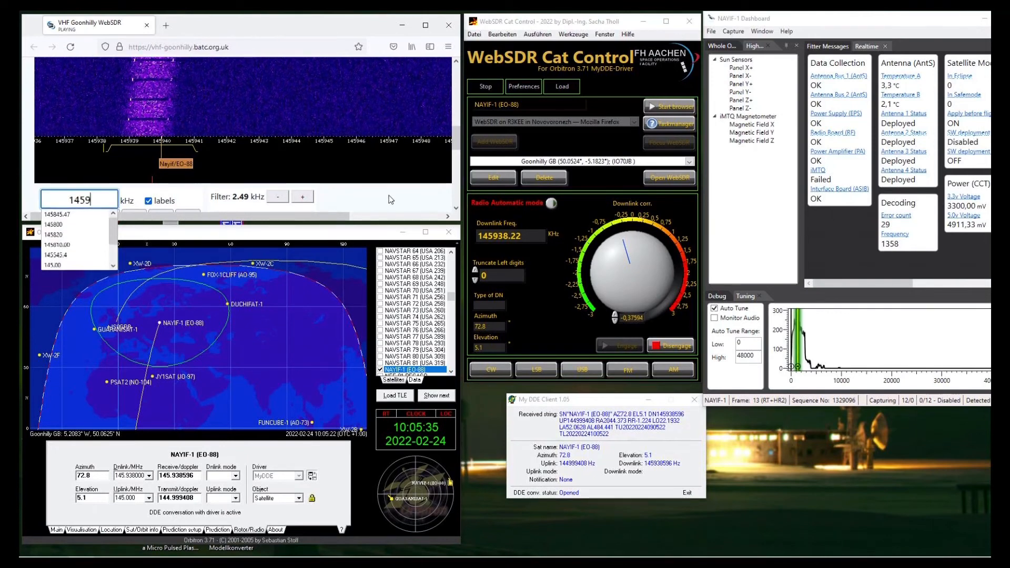
drag(817, 408, 805, 549)
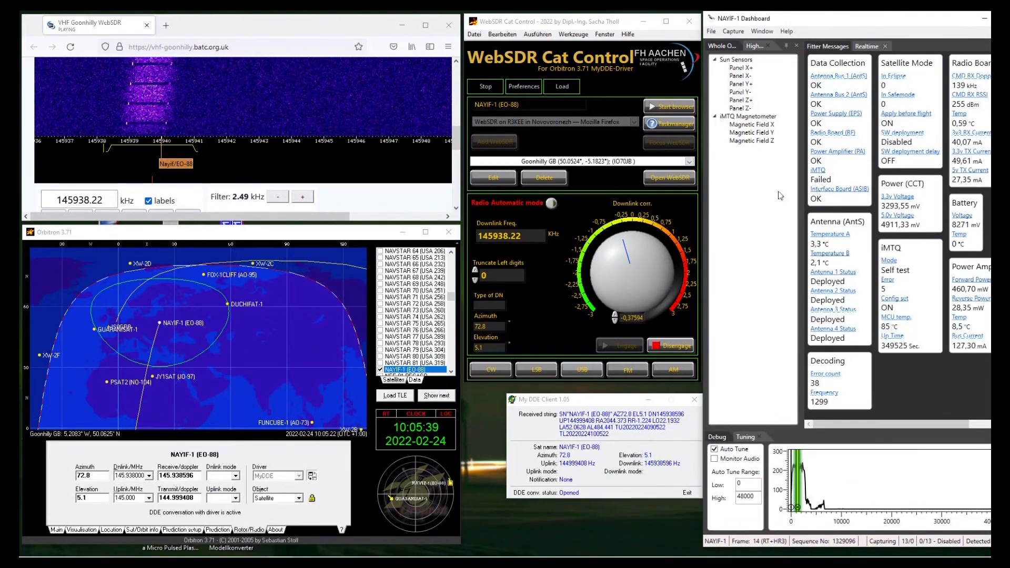
drag(802, 179, 756, 179)
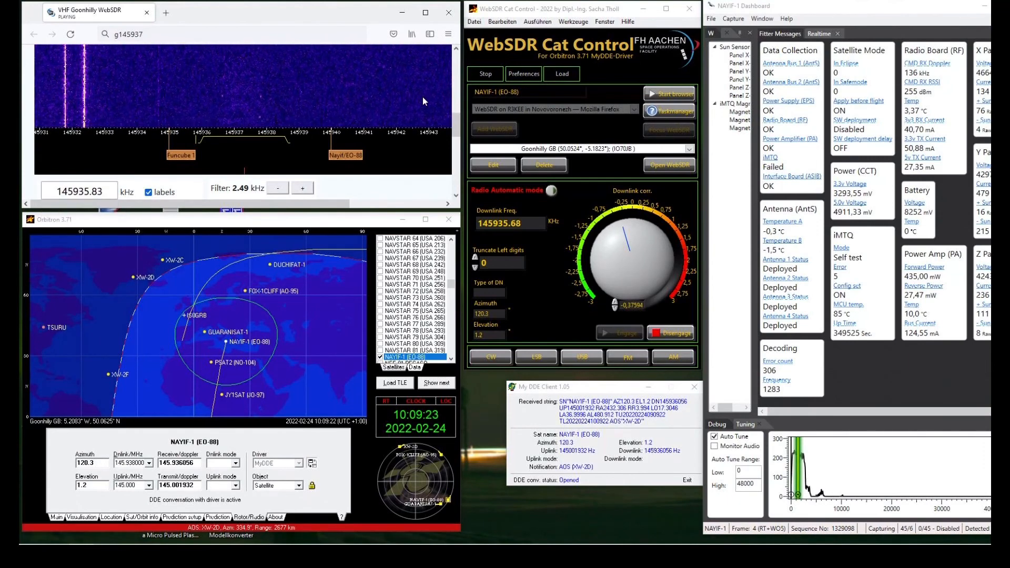
Step: Stop the automatic frequency tracking of NAYIF-1 by switching back to Radio manual mode
click(552, 193)
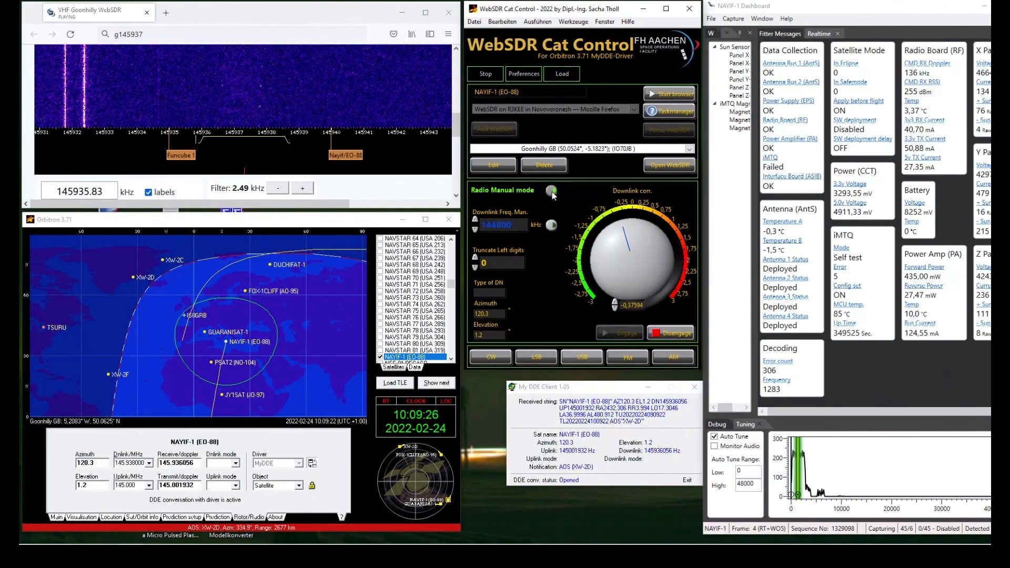